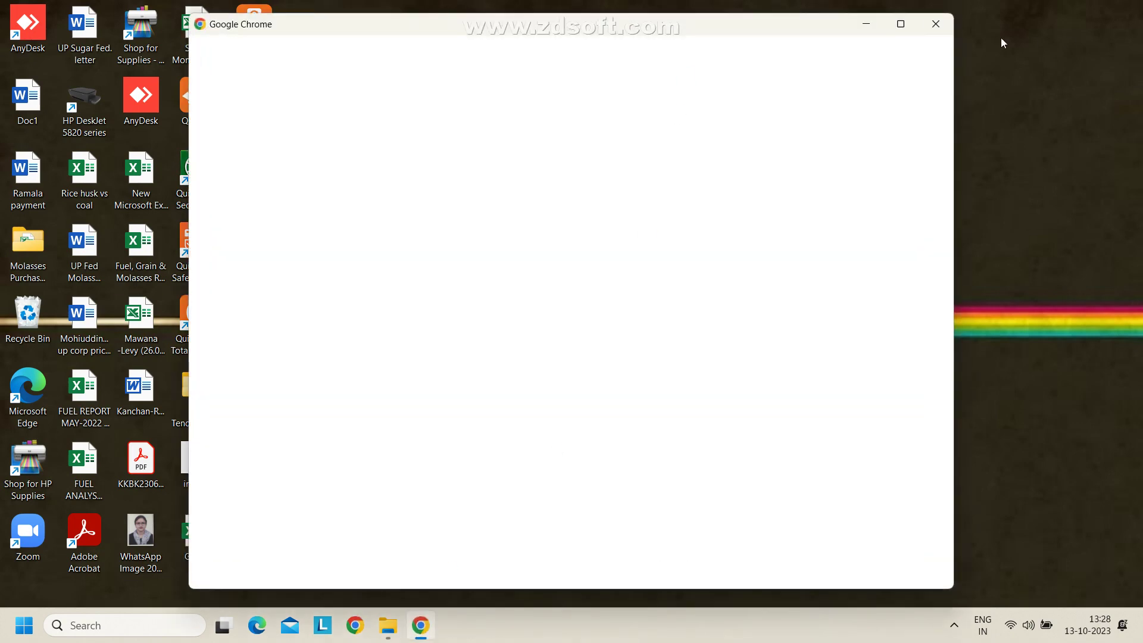
Open a Chrome window in guest mode and maximize it.
{"action": "left_click", "coordinate": [901, 24]}
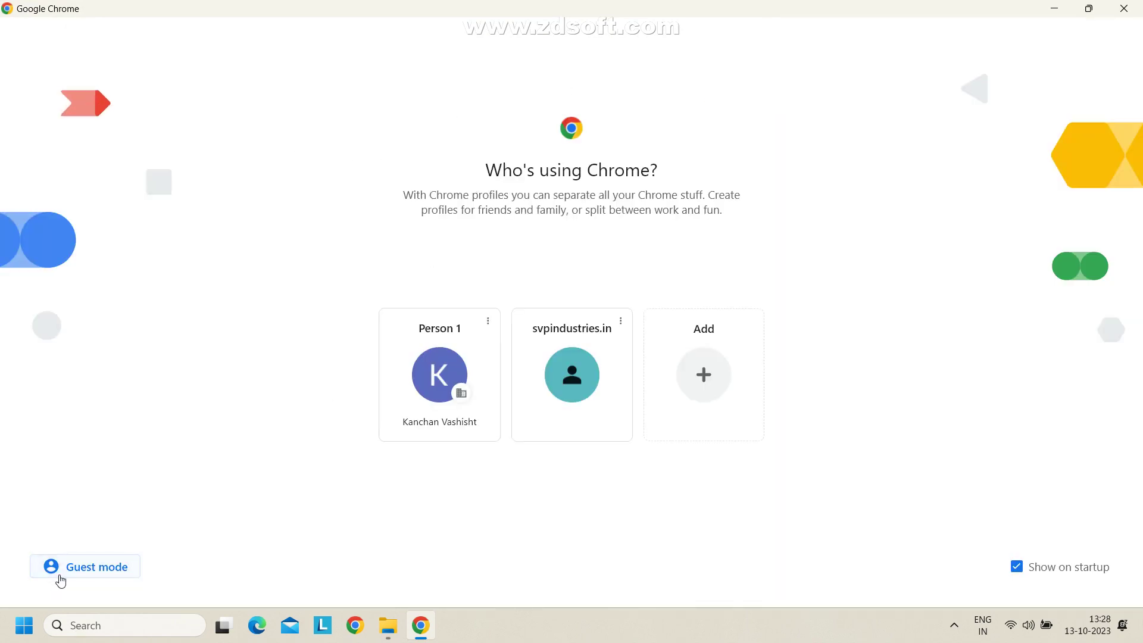
{"action": "left_click", "coordinate": [60, 581]}
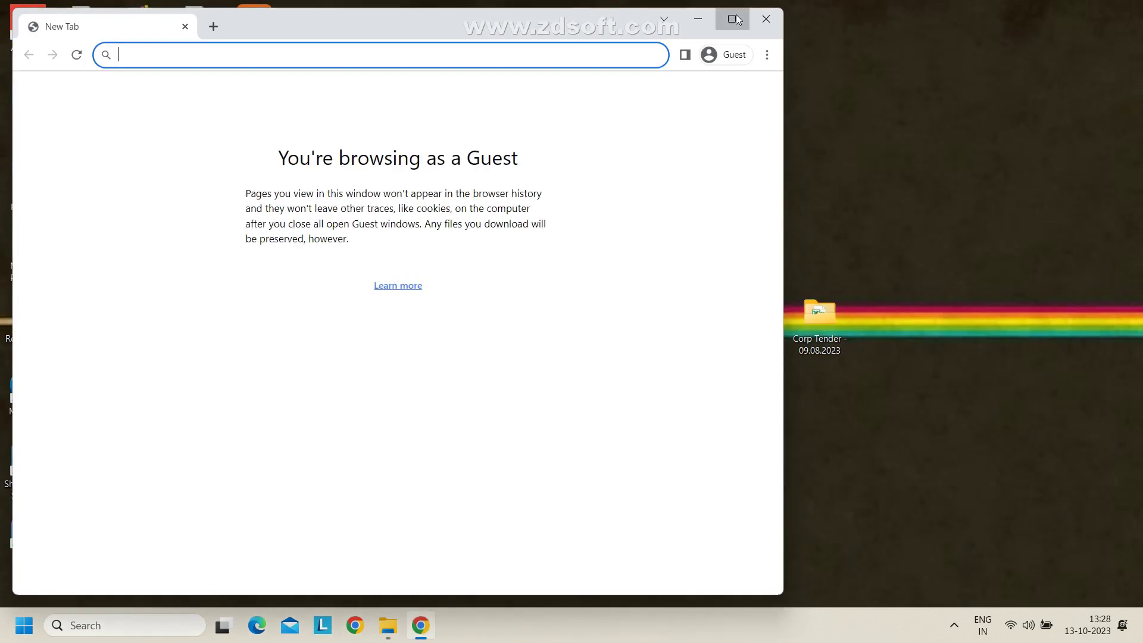
{"action": "left_click", "coordinate": [732, 19]}
Search the web for "HP Laser jet p1108".
{"action": "type", "text": "H"}
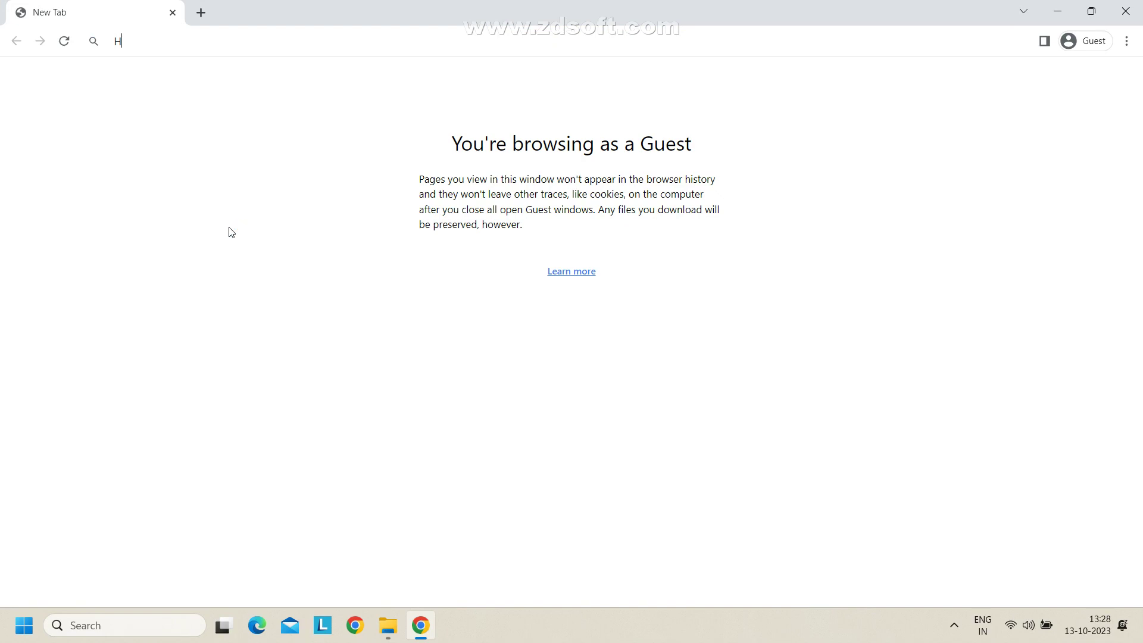
{"action": "type", "text": "P  LSER"}
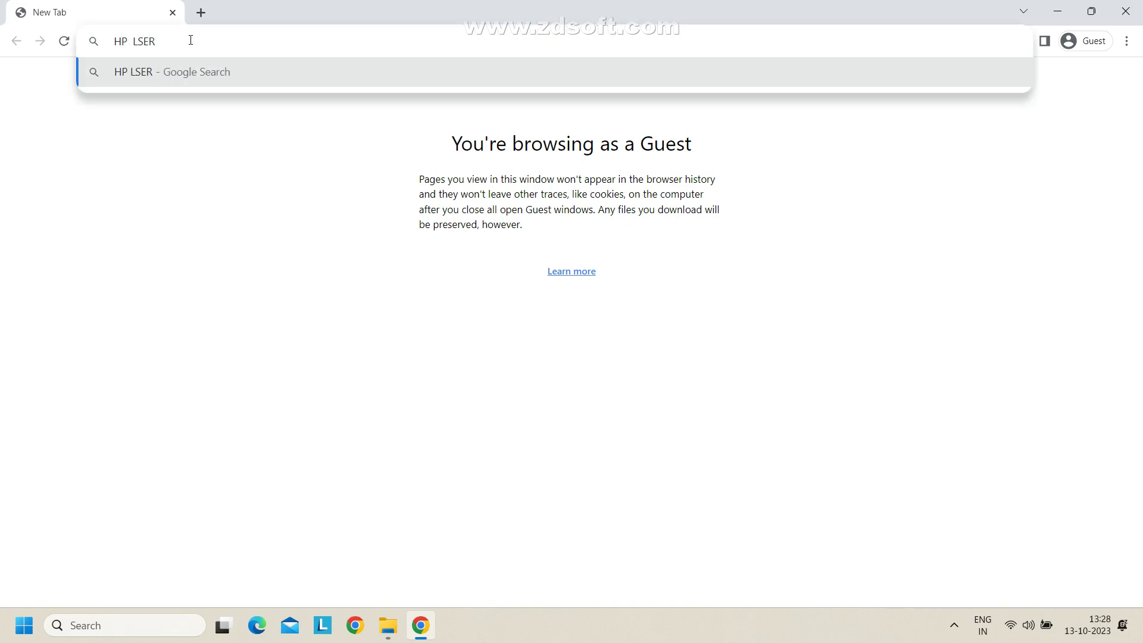
{"action": "key", "text": "BackSpace"}
{"action": "key", "text": "BackSpace"}
{"action": "key", "text": "BackSpace"}
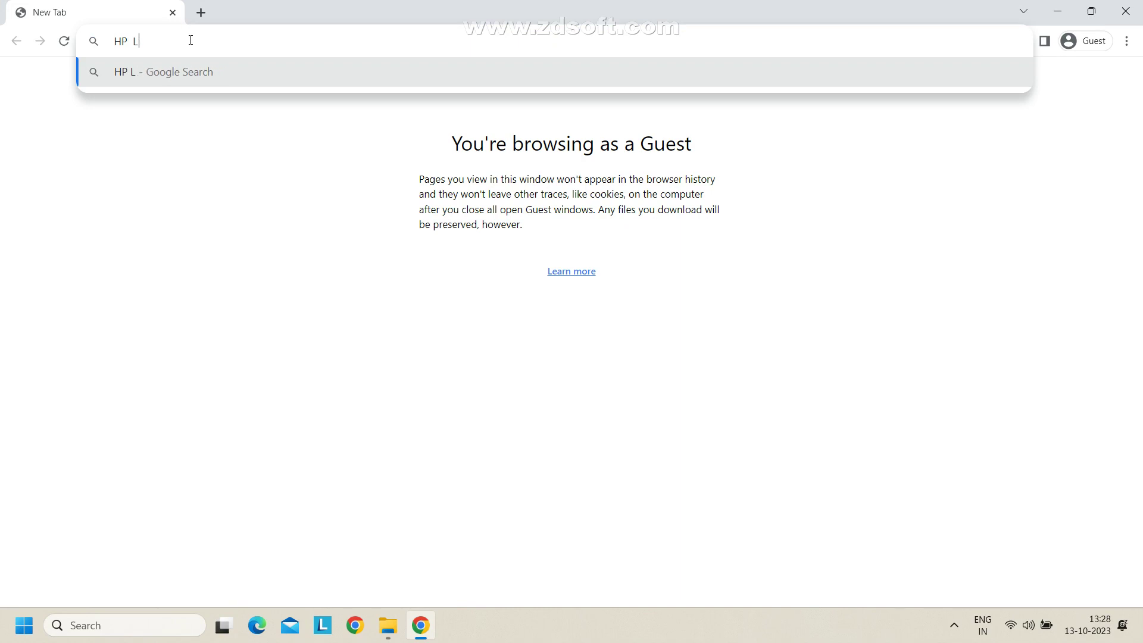
{"action": "key", "text": "Caps_Lock"}
{"action": "type", "text": "as"}
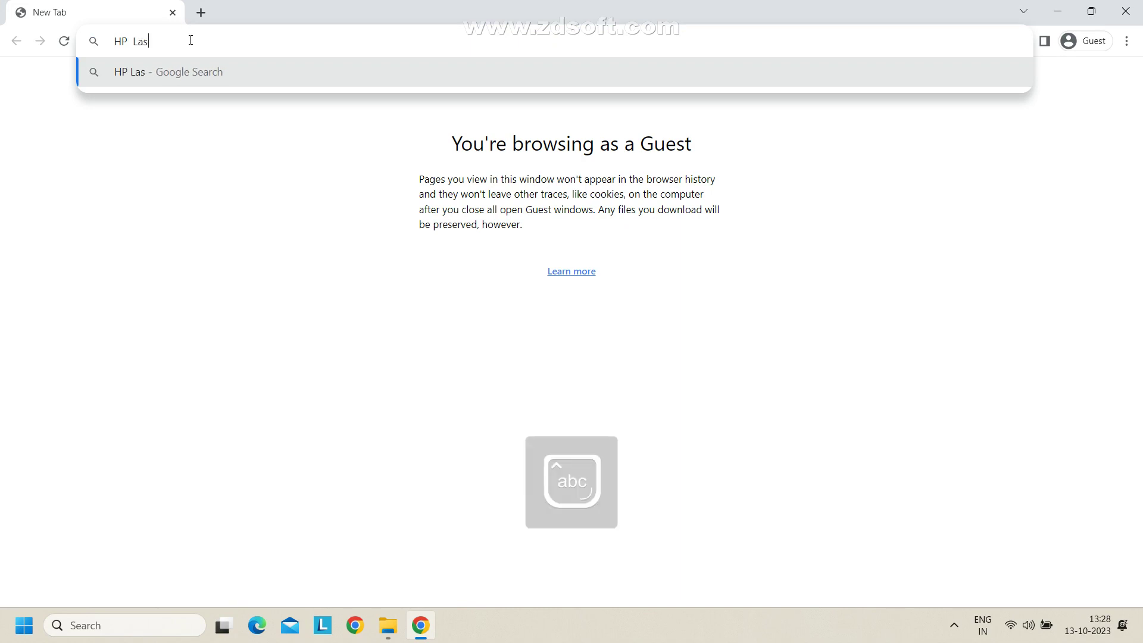
{"action": "type", "text": "er jet "}
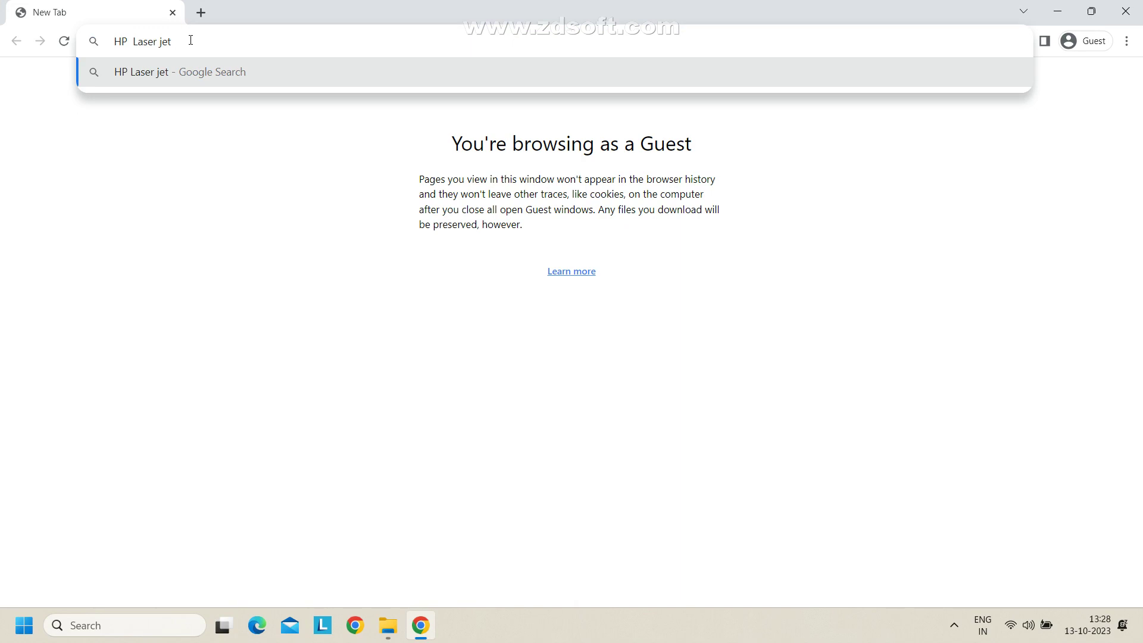
{"action": "type", "text": "p1108"}
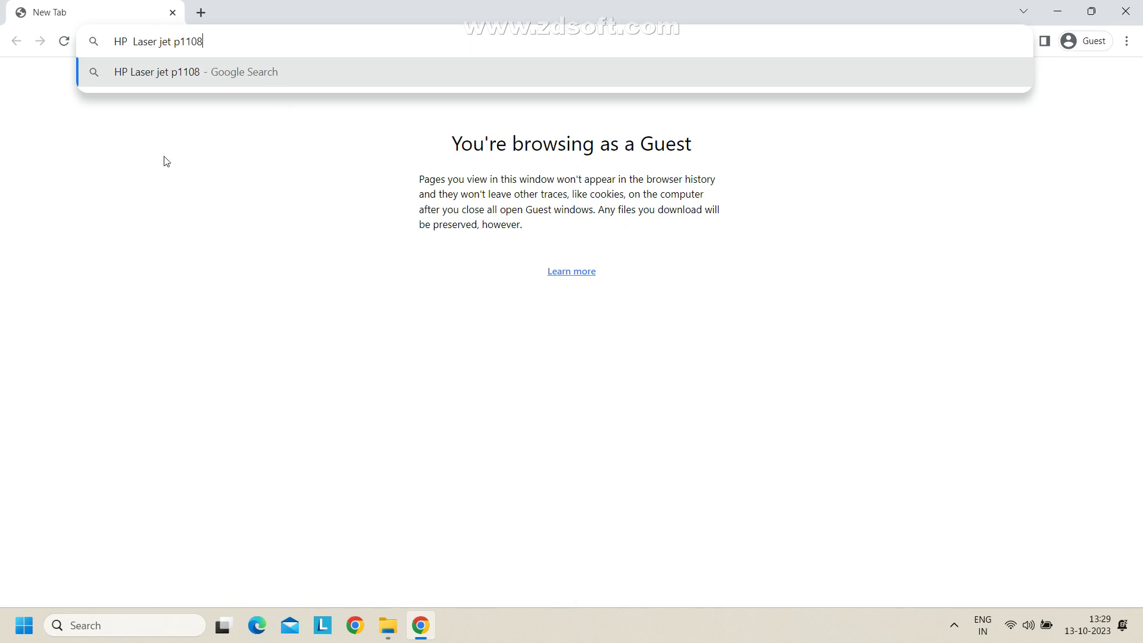
{"action": "key", "text": "Return"}
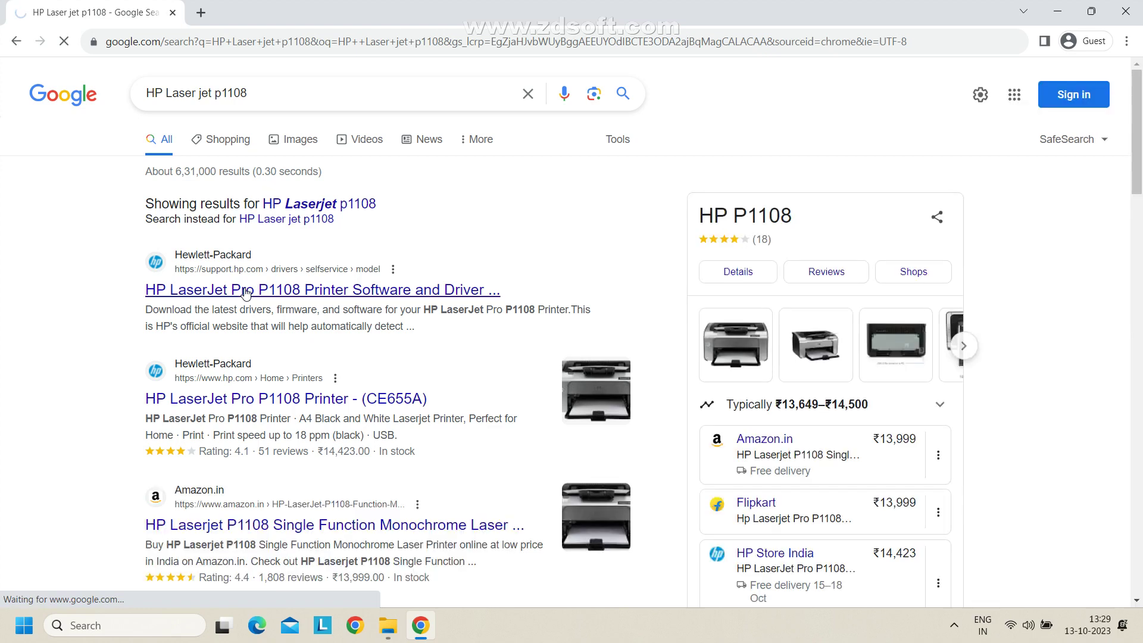
Open HP's software and driver page for the LaserJet Pro P1108, dismissing the information notices and accepting all cookies.
{"action": "left_click", "coordinate": [246, 291]}
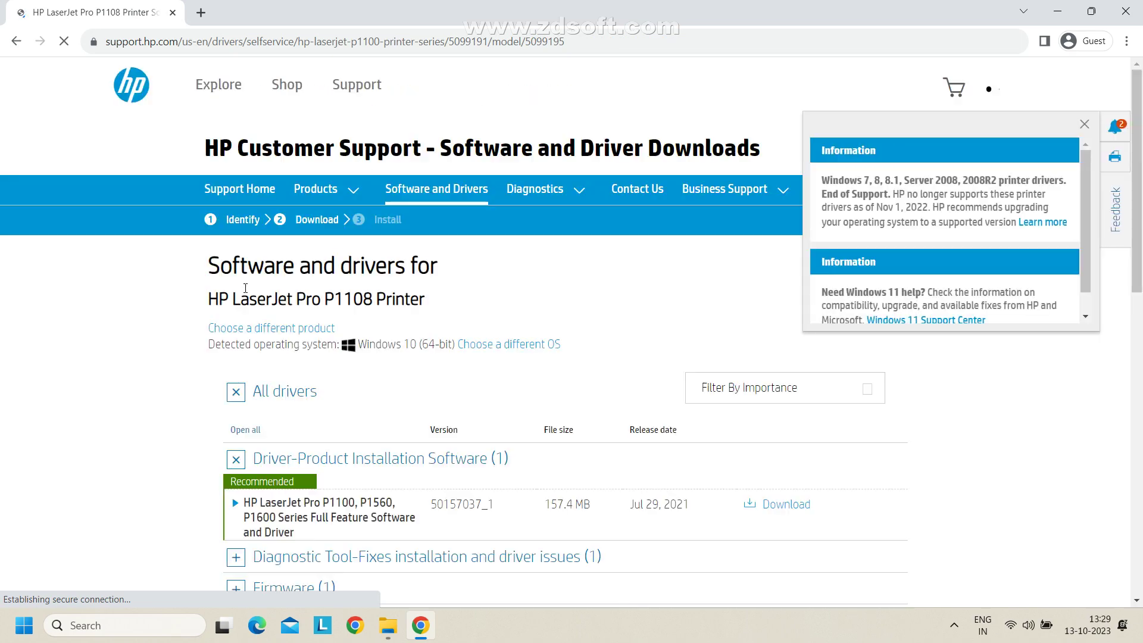
{"action": "left_click", "coordinate": [1085, 124]}
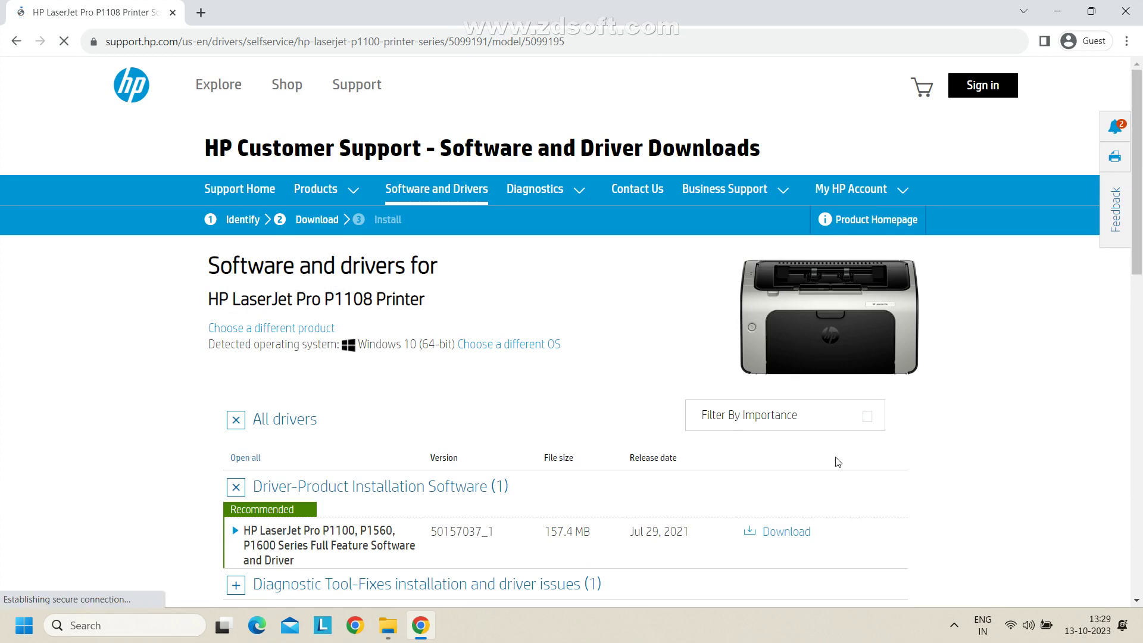
{"action": "scroll", "coordinate": [600, 396], "scroll_direction": "down", "scroll_amount": 3}
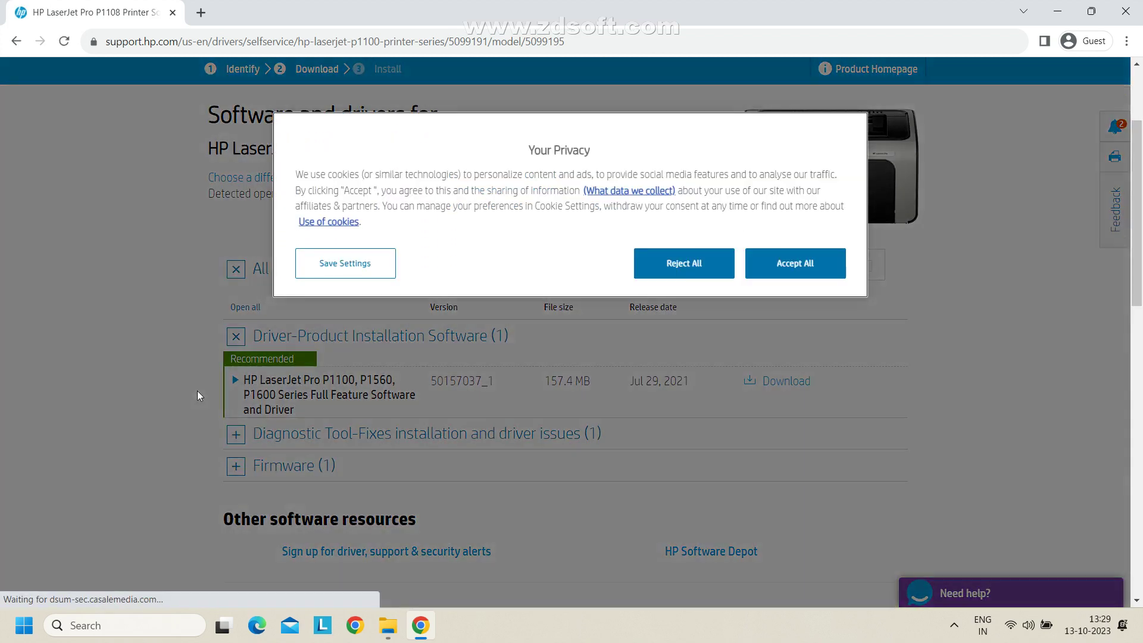
{"action": "left_click", "coordinate": [792, 263]}
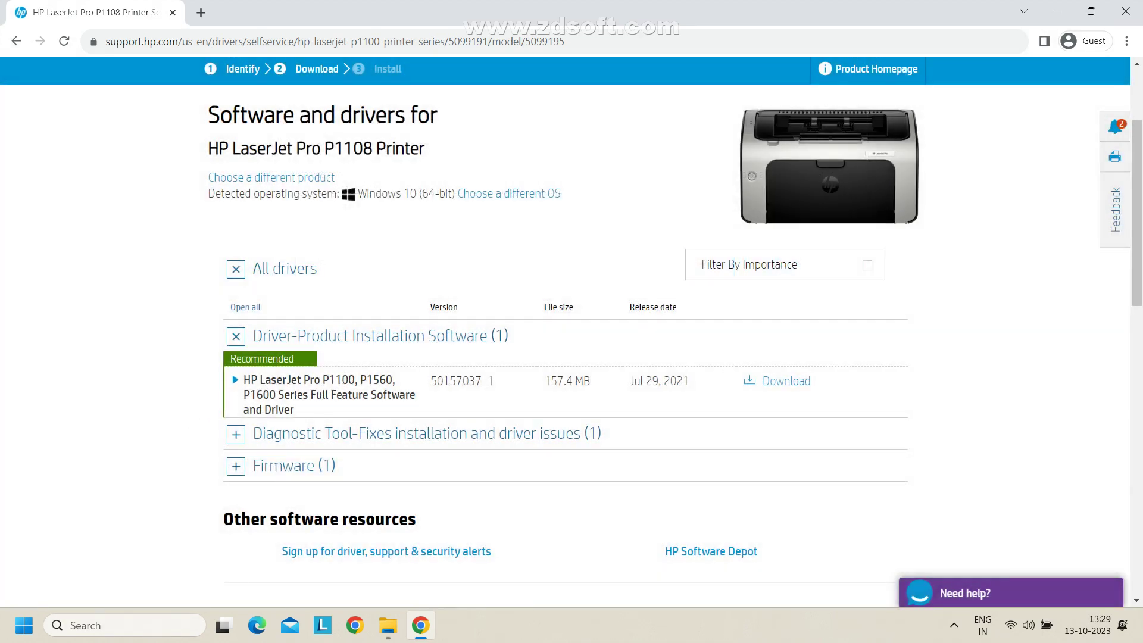
Download the recommended P1100, P1560, P1600 Series Full Feature Software and Driver to Downloads and show the file in its folder.
{"action": "left_click", "coordinate": [786, 387]}
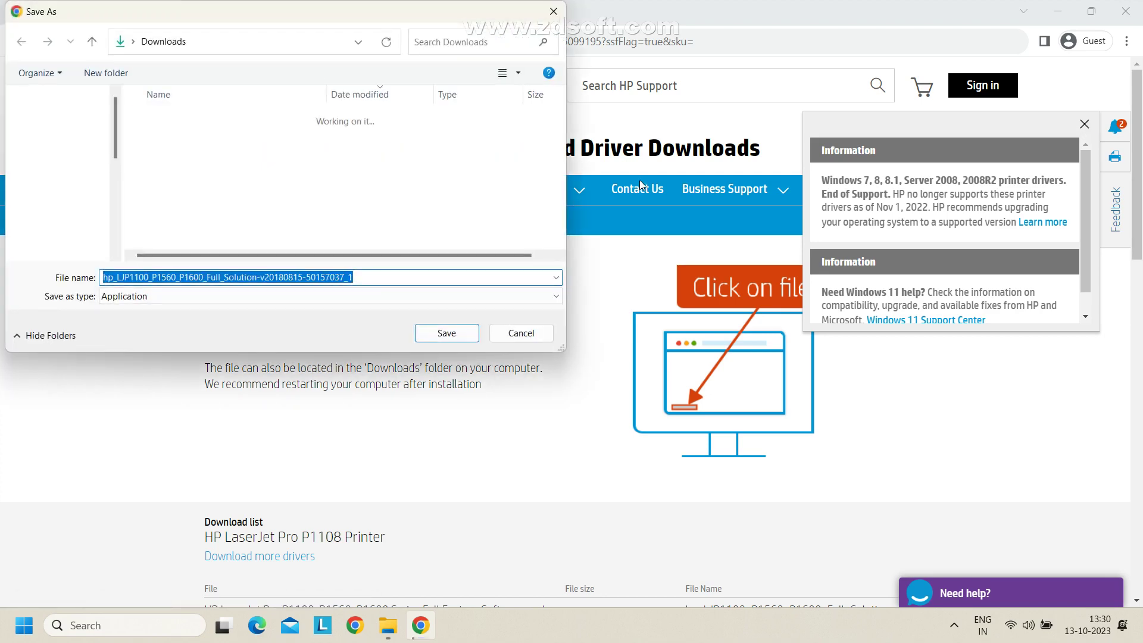
{"action": "left_click", "coordinate": [449, 334]}
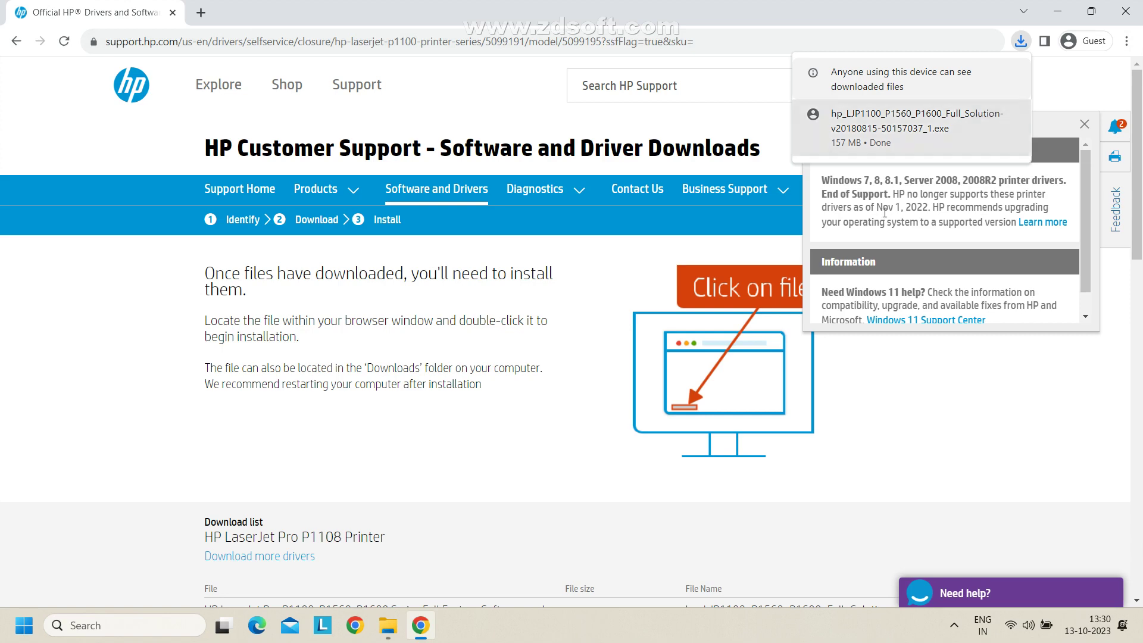
{"action": "left_click", "coordinate": [986, 114]}
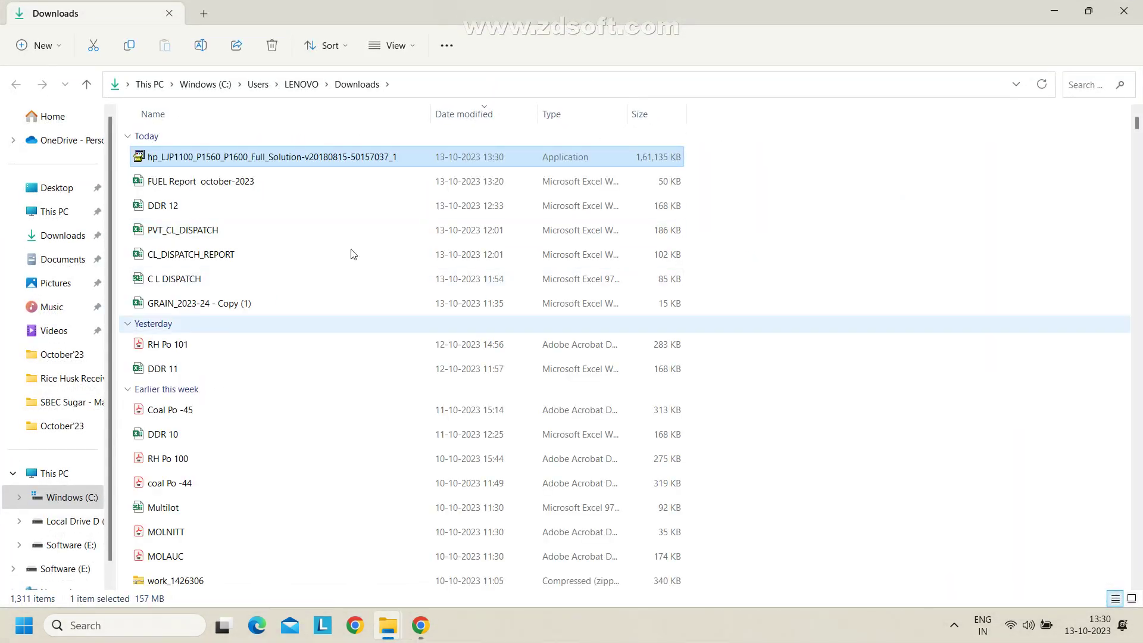
Unblock the downloaded hp_LJP1100_P1560_P1600_Full_Solution installer in its file properties and apply the change.
{"action": "right_click", "coordinate": [401, 156]}
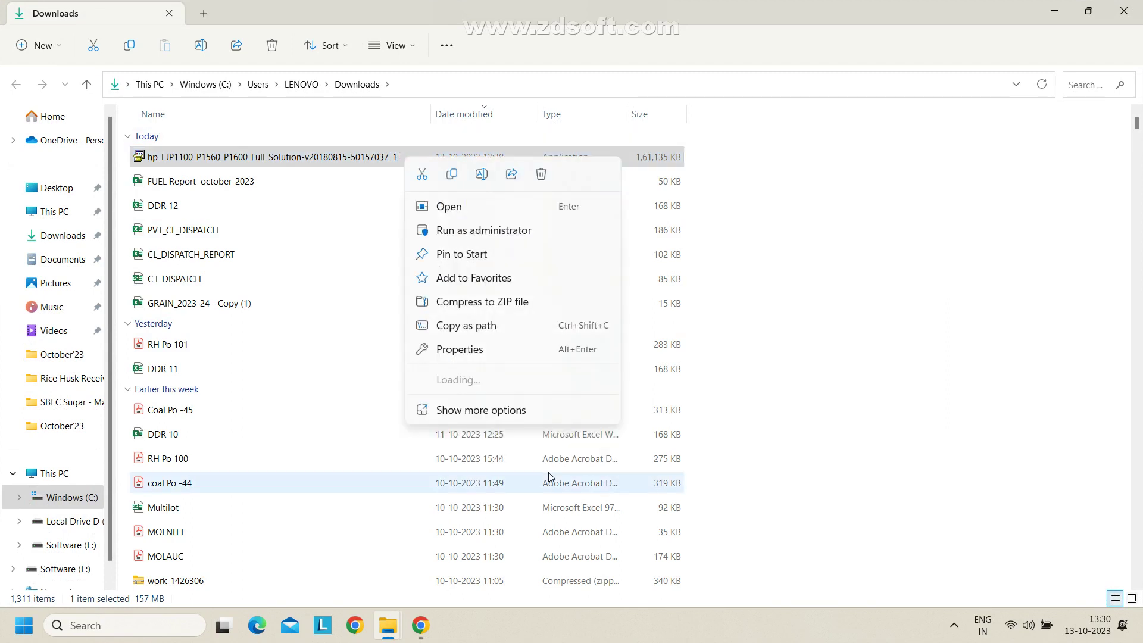
{"action": "left_click", "coordinate": [514, 352]}
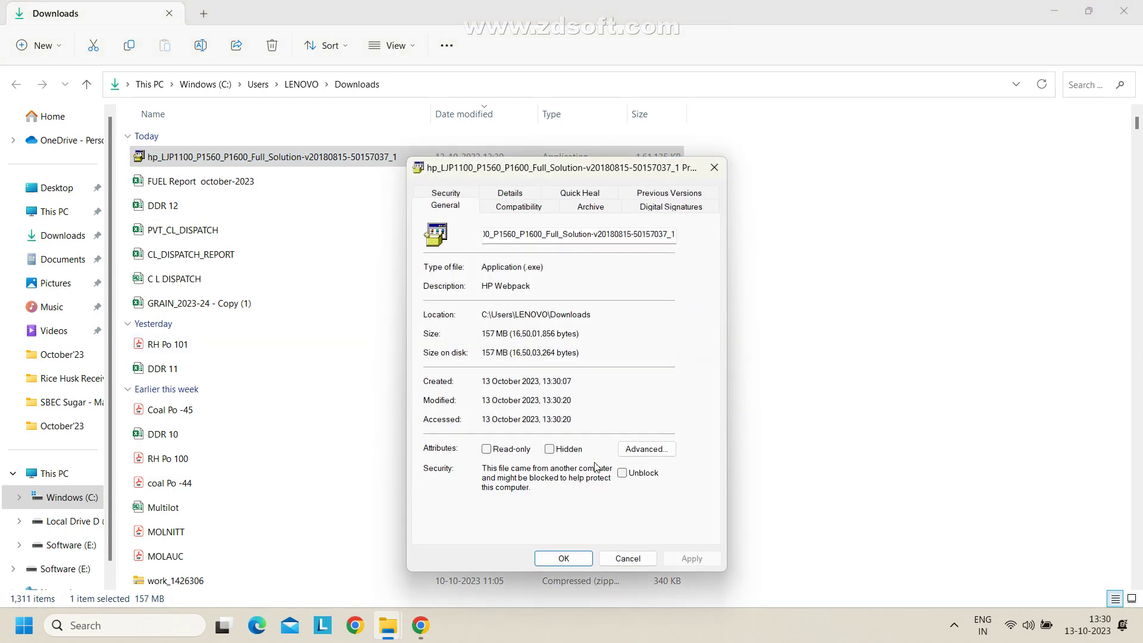
{"action": "left_click", "coordinate": [622, 473]}
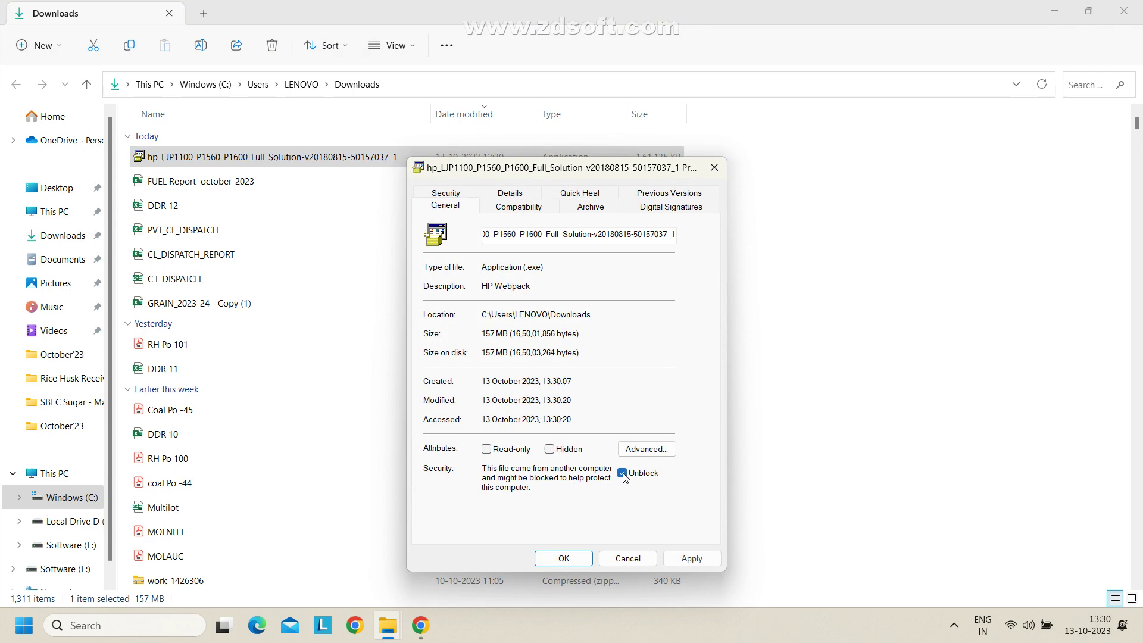
{"action": "left_click", "coordinate": [688, 562]}
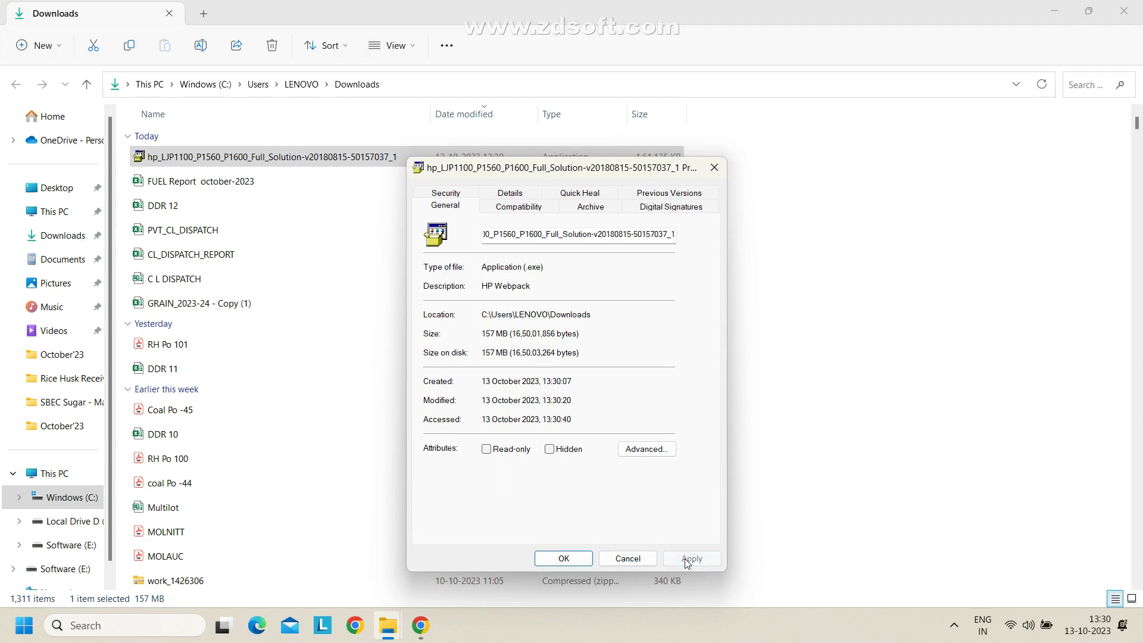
{"action": "left_click", "coordinate": [549, 559]}
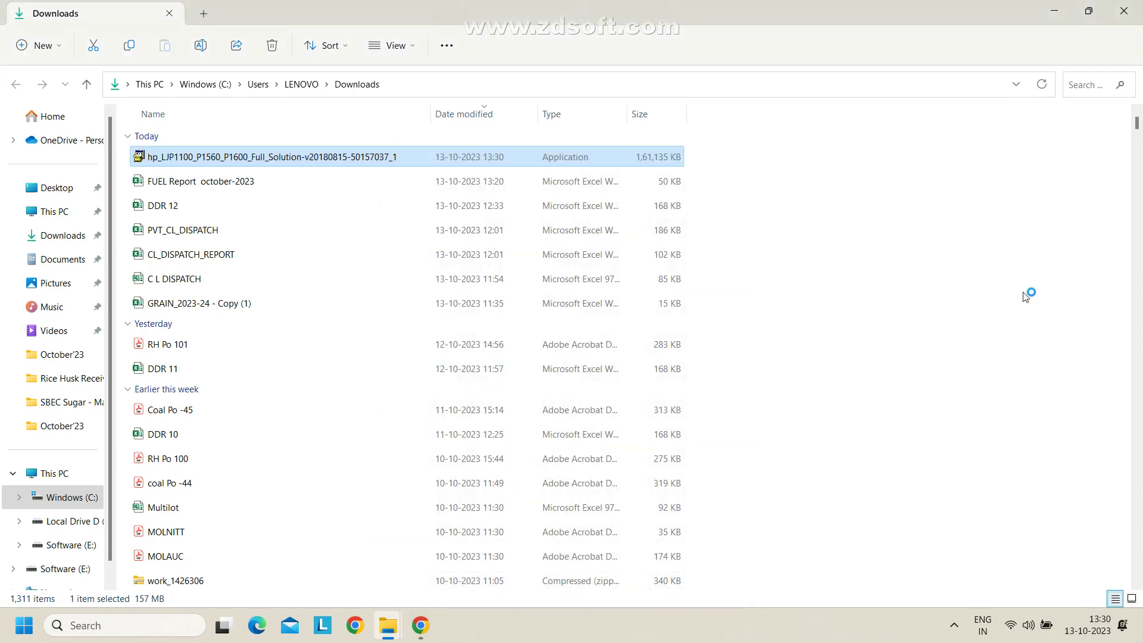
Run the downloaded HP installer and minimize the Downloads folder and browser windows.
{"action": "key", "text": "Return"}
{"action": "left_click", "coordinate": [1060, 13]}
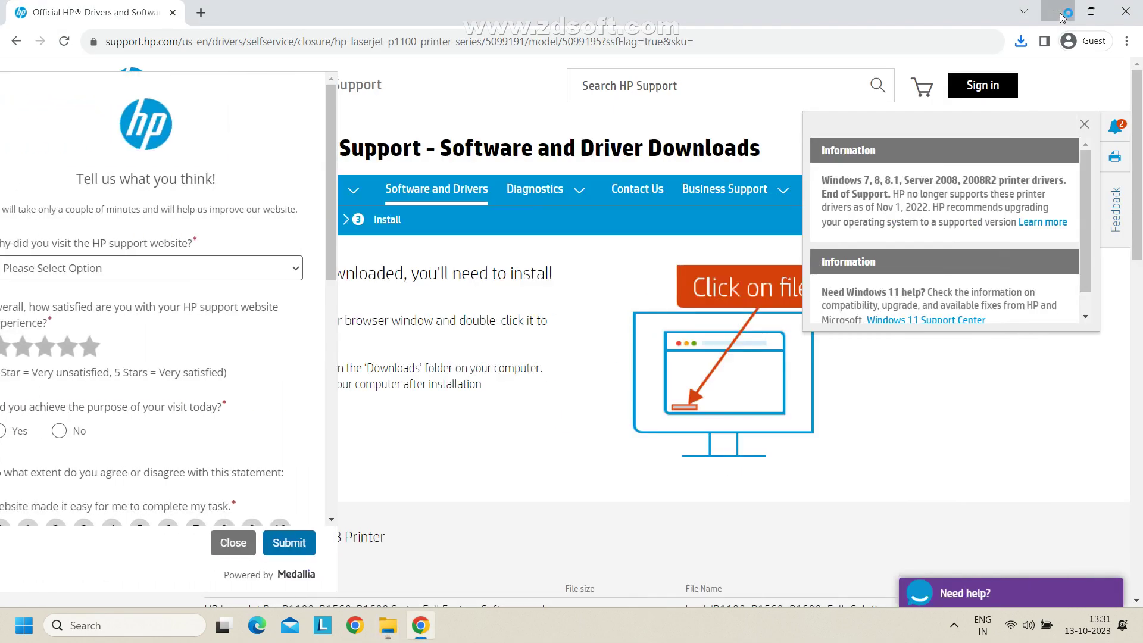
{"action": "left_click", "coordinate": [1060, 12]}
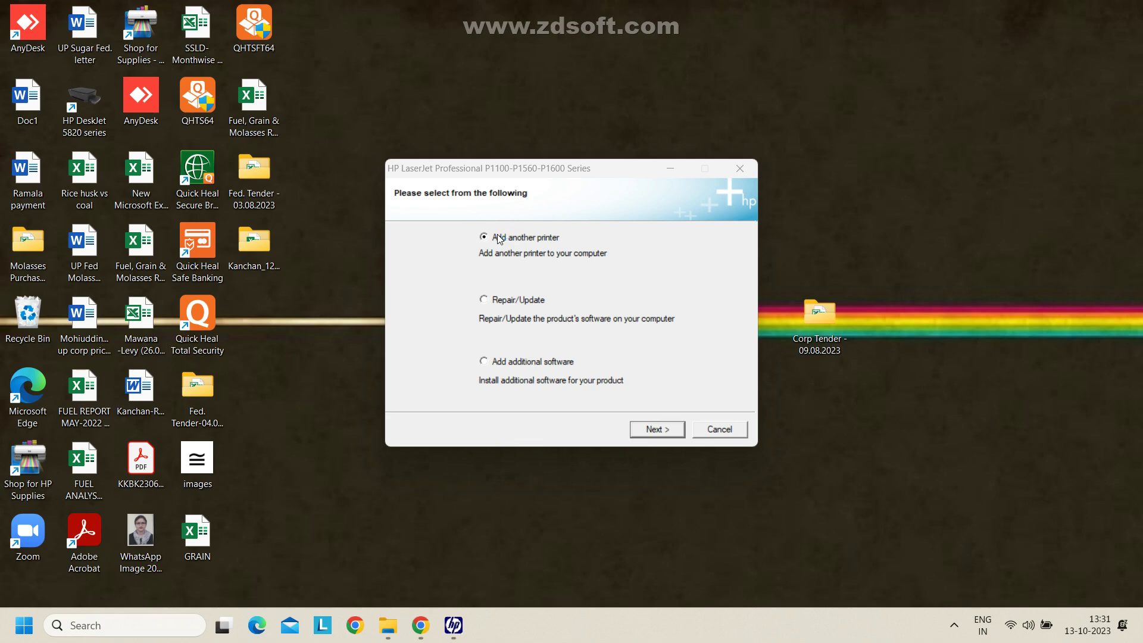
Choose to add another printer and start installing the HP LaserJet Professional P1100 Series.
{"action": "left_click", "coordinate": [647, 429]}
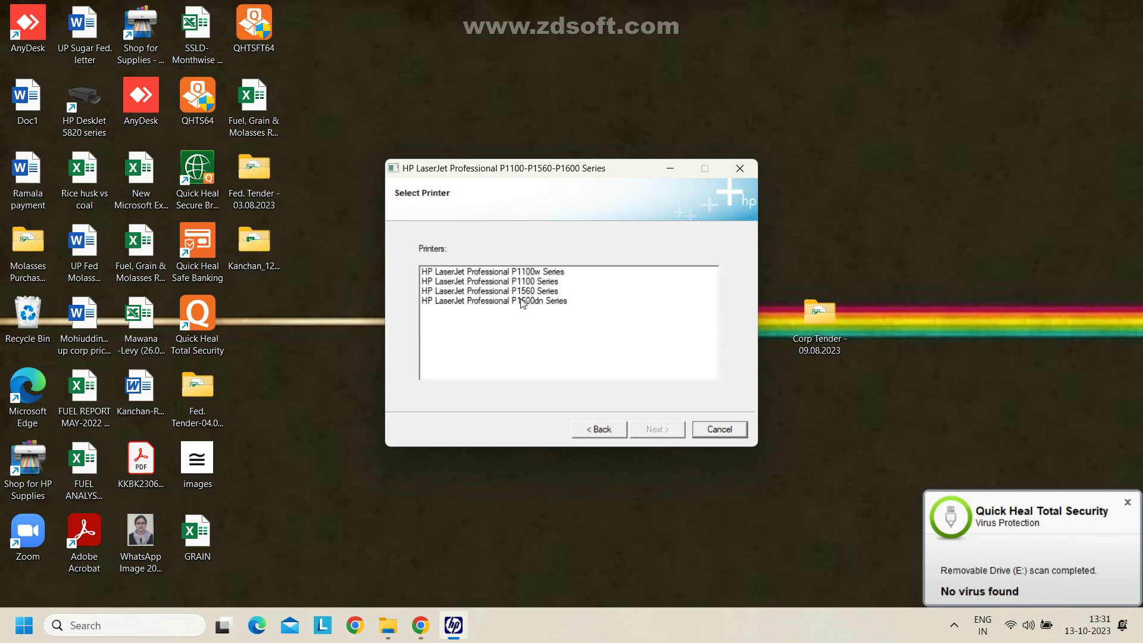
{"action": "left_click", "coordinate": [457, 282]}
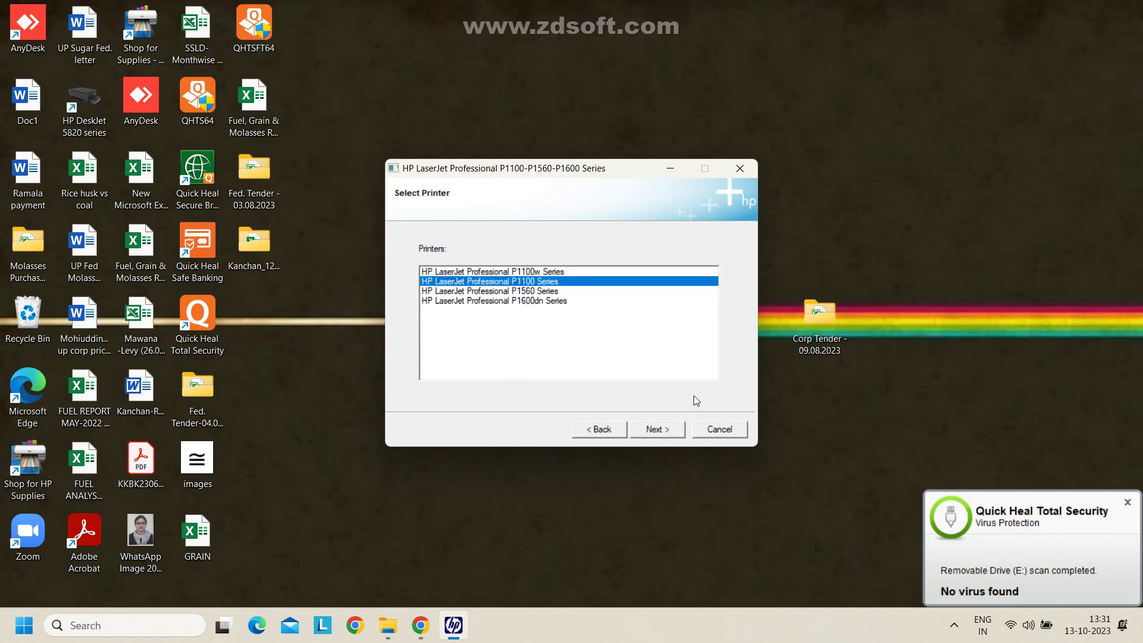
{"action": "left_click", "coordinate": [653, 430]}
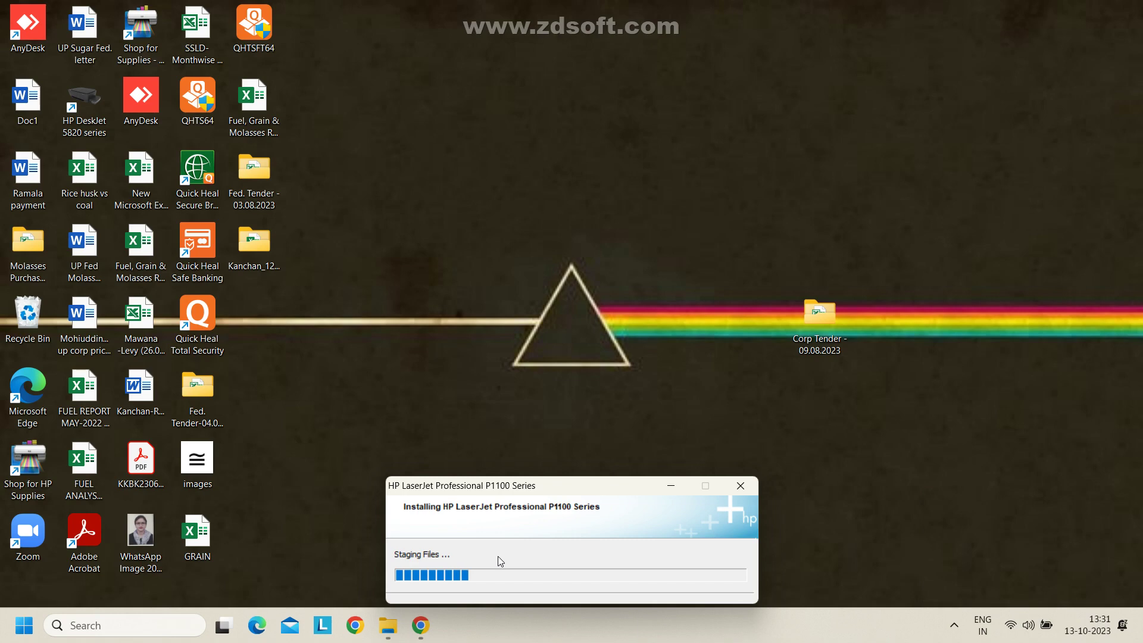
{"action": "left_click", "coordinate": [955, 626]}
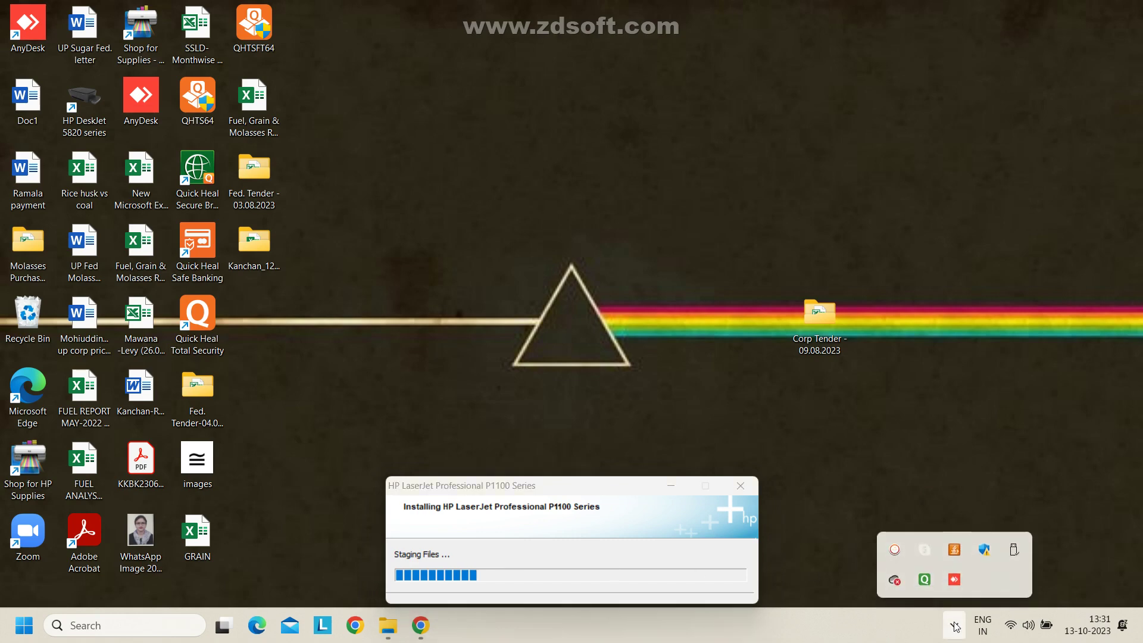
{"action": "left_click", "coordinate": [907, 622]}
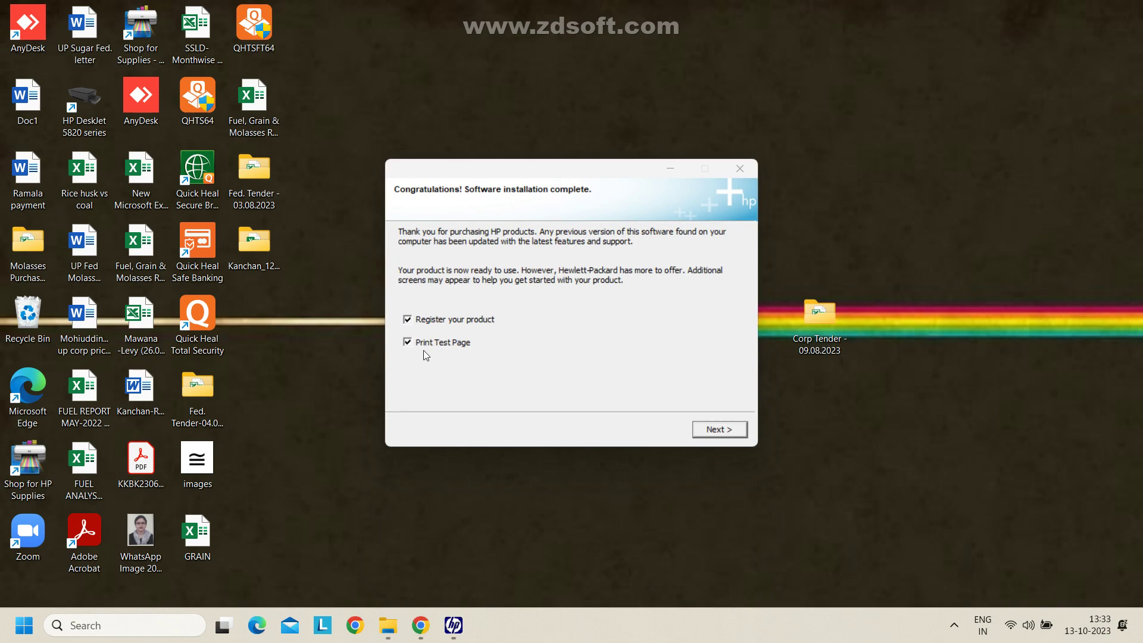
Finish the printer installation without product registration, decline the immediate reboot and dismiss the printer permission message.
{"action": "left_click", "coordinate": [443, 325]}
{"action": "left_click", "coordinate": [719, 429]}
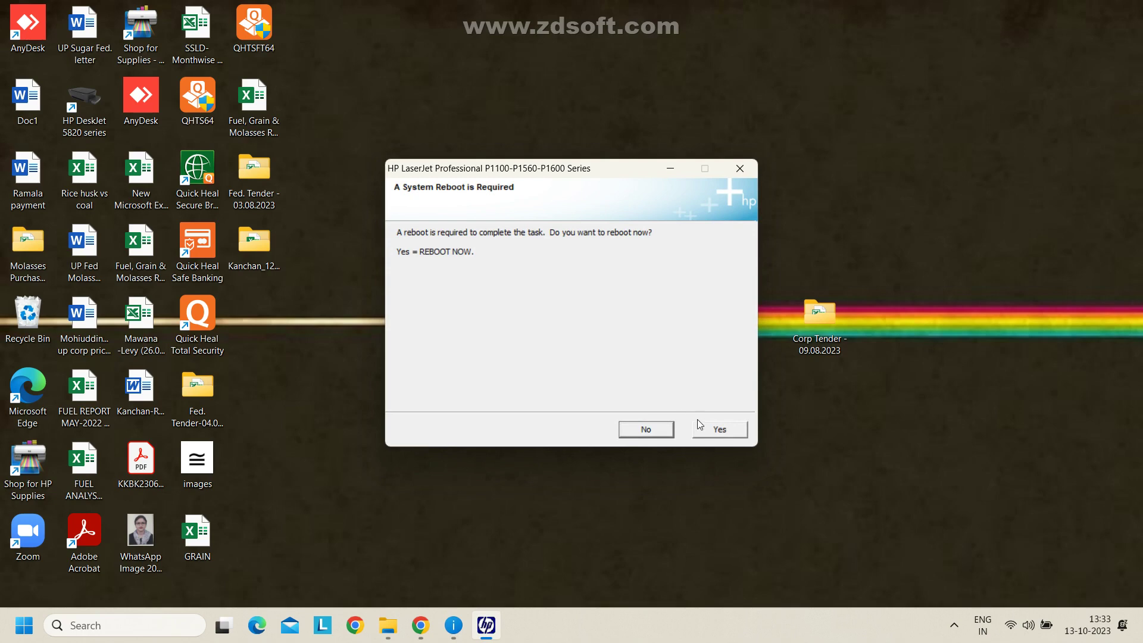
{"action": "left_click", "coordinate": [648, 435]}
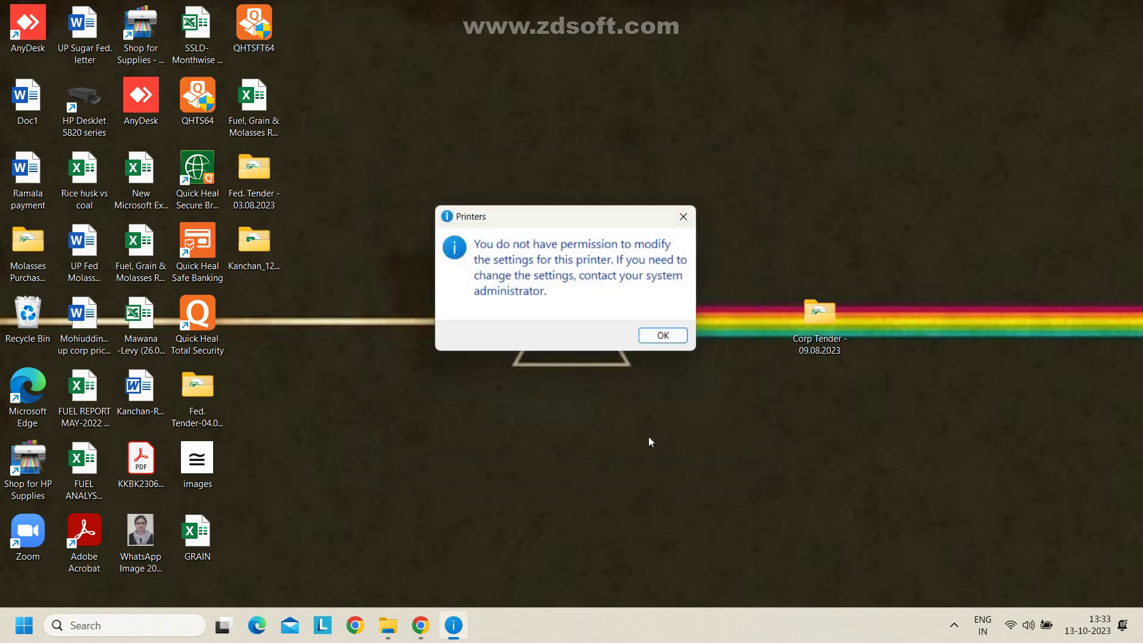
{"action": "left_click", "coordinate": [658, 335]}
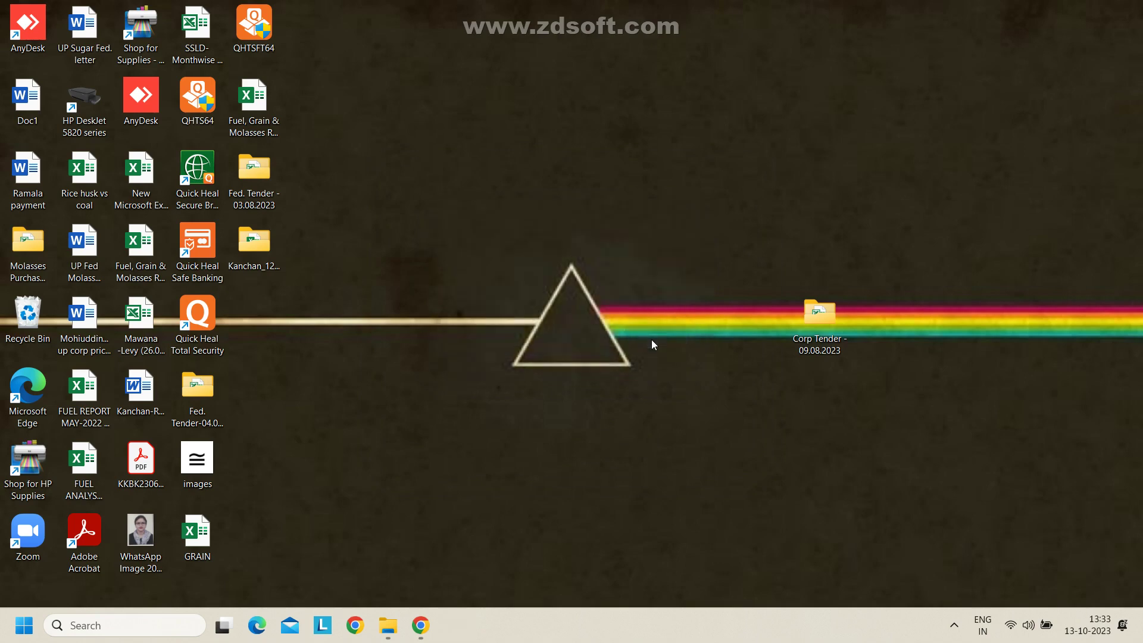
Find and open Windows Settings and go to the Bluetooth & devices page.
{"action": "left_click", "coordinate": [92, 632]}
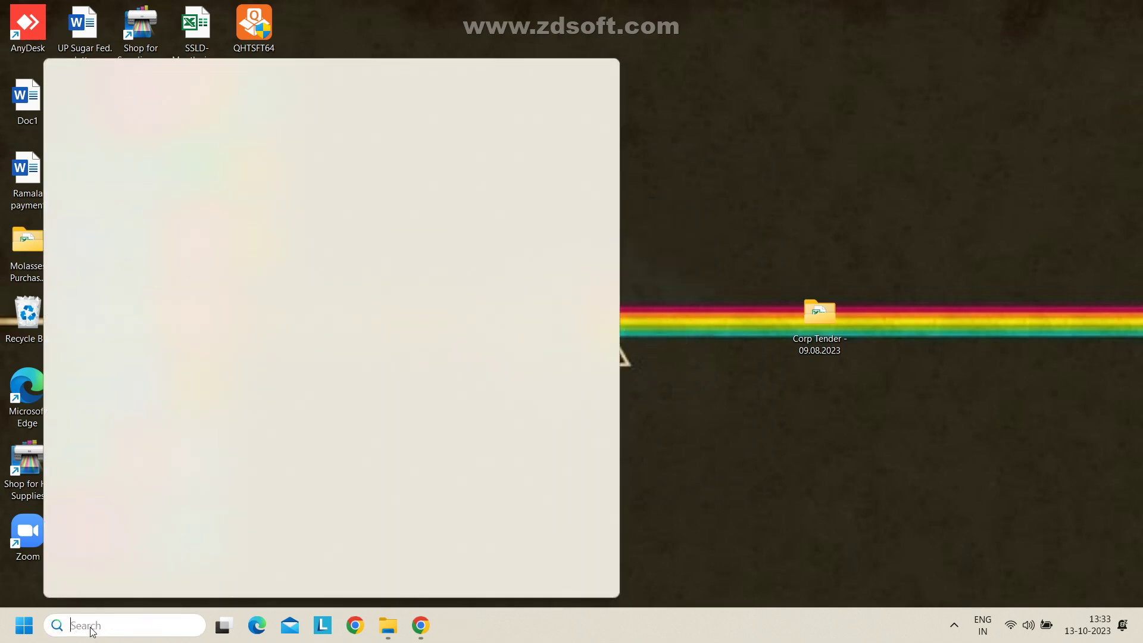
{"action": "type", "text": "seting"}
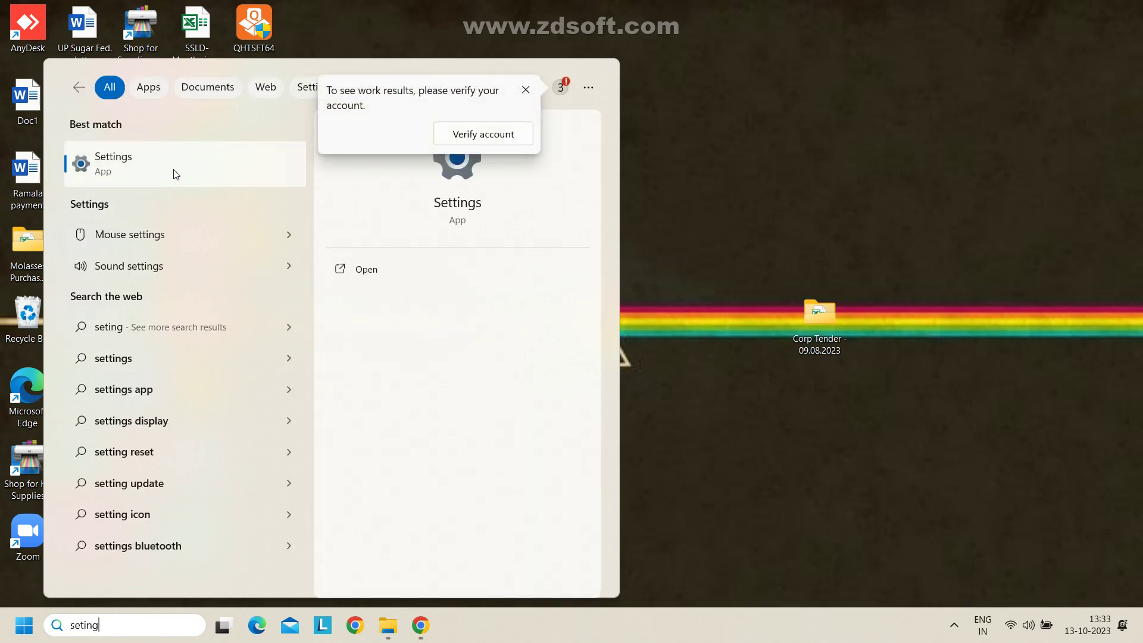
{"action": "left_click", "coordinate": [178, 174]}
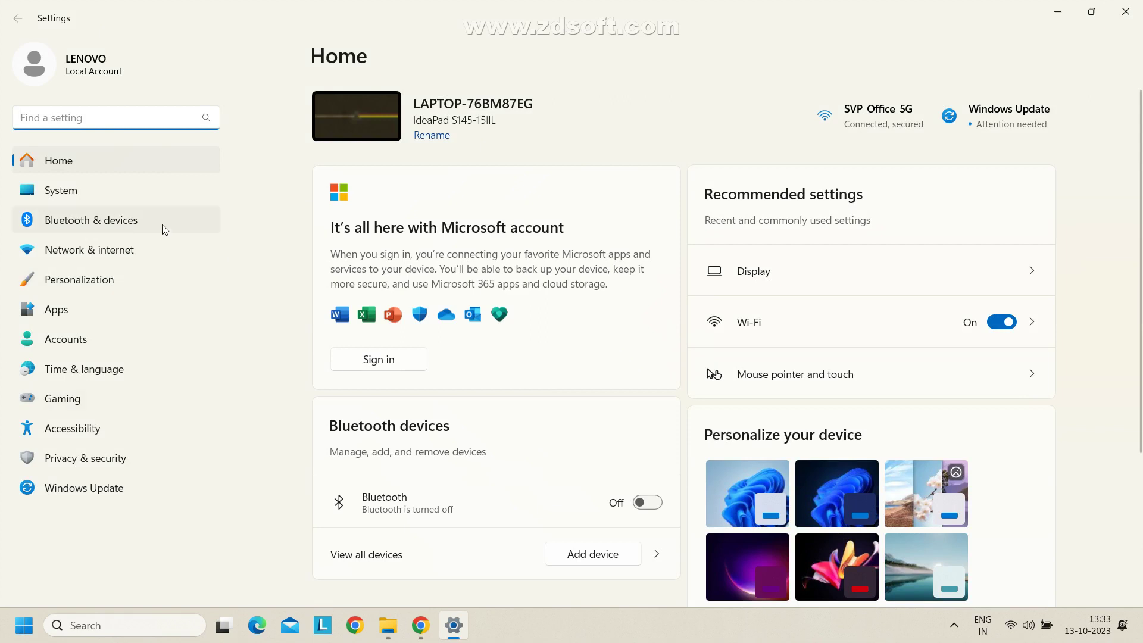
{"action": "left_click", "coordinate": [112, 219]}
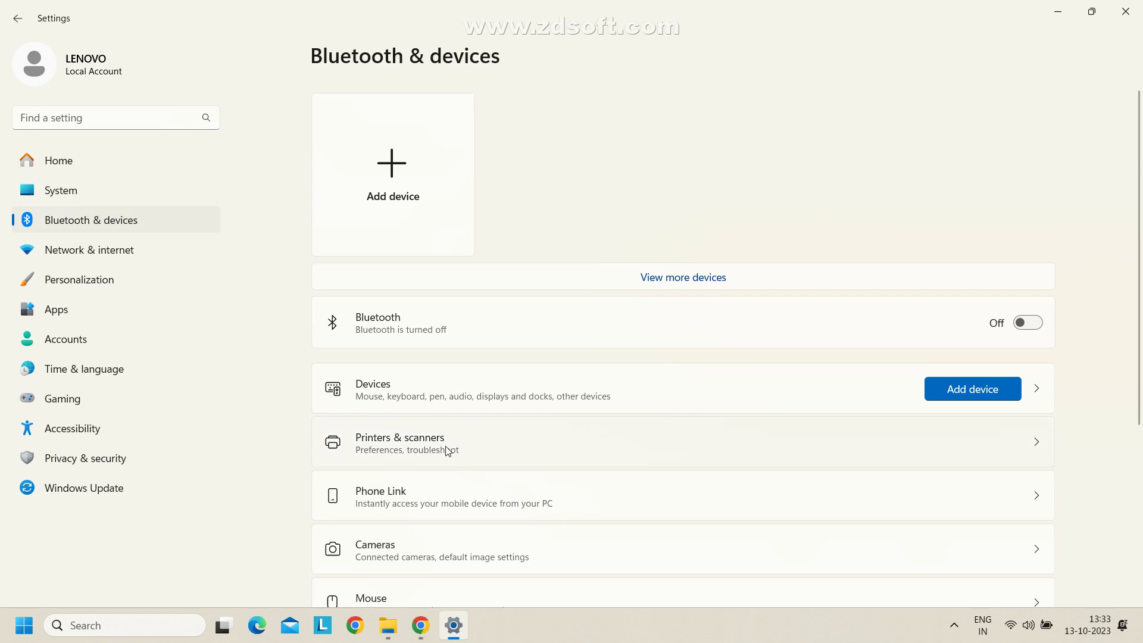
Open the HP LaserJet Professional P1108 (Copy 1) page under Printers & scanners and send a test page to it.
{"action": "left_click", "coordinate": [673, 425]}
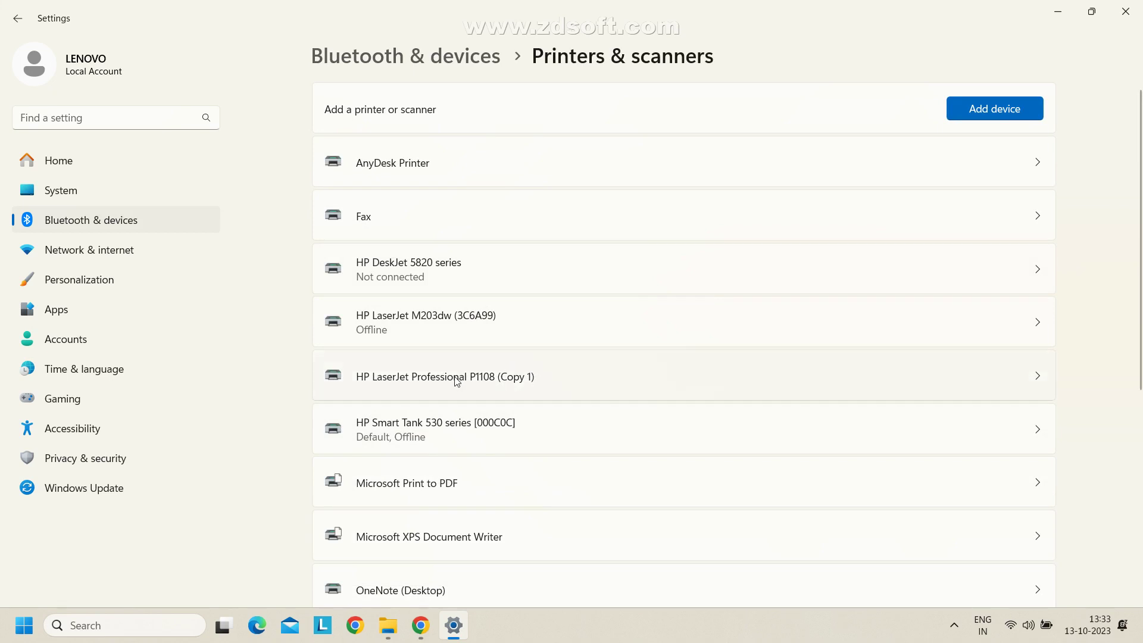
{"action": "left_click", "coordinate": [506, 378]}
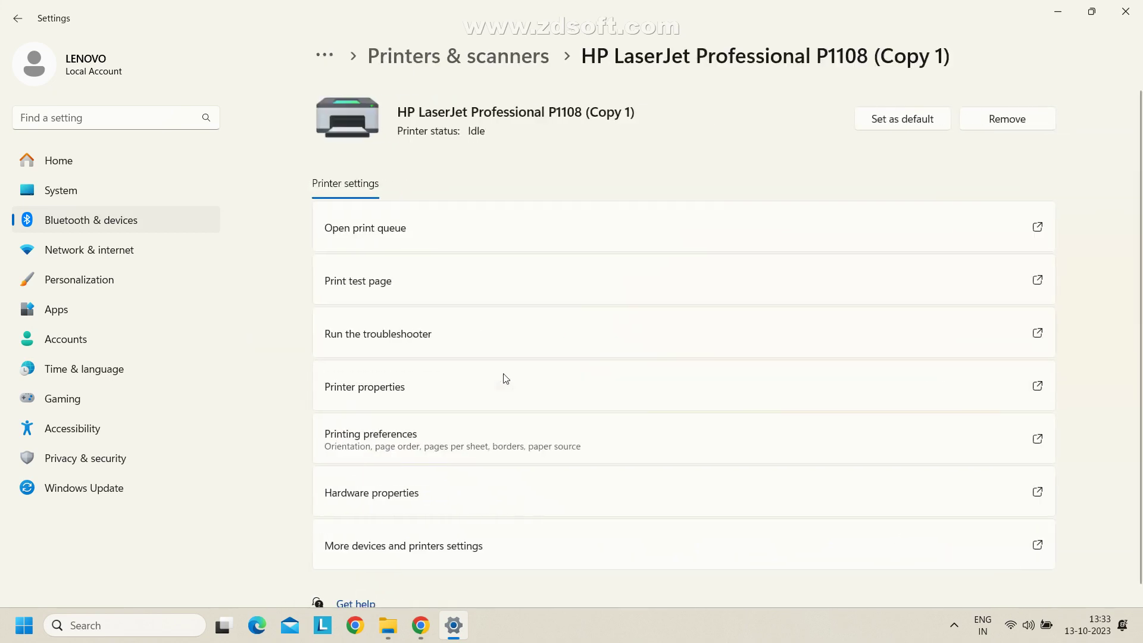
{"action": "left_click", "coordinate": [573, 292]}
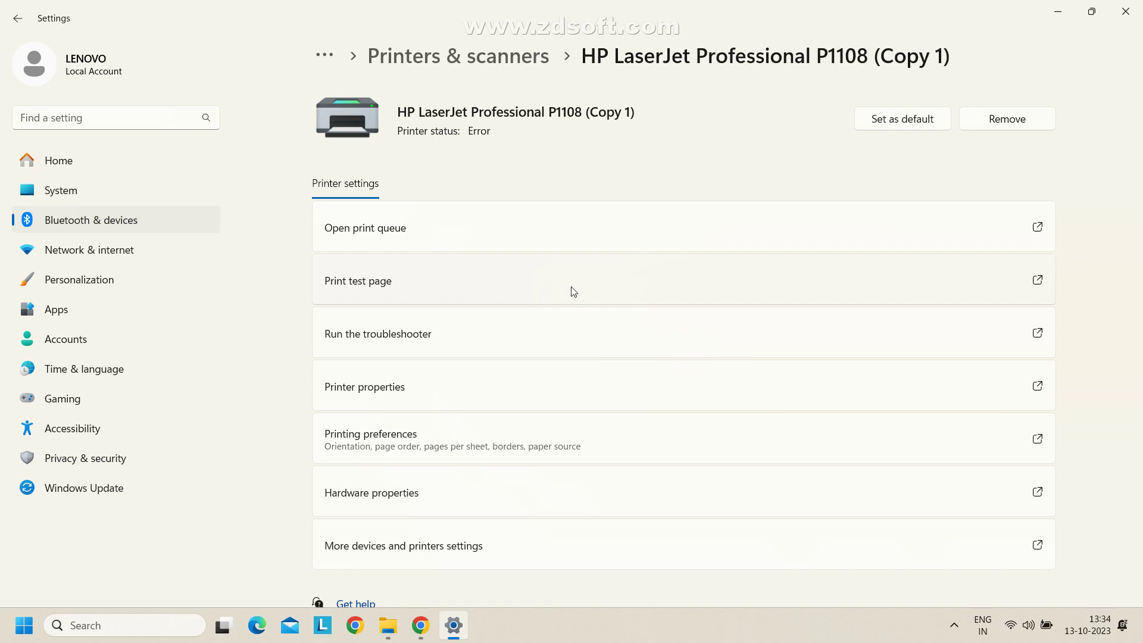
{"action": "left_click", "coordinate": [573, 291]}
Open Devices and Printers through the additional printer settings, dismiss the HP status message and refresh the device list.
{"action": "left_click", "coordinate": [398, 549]}
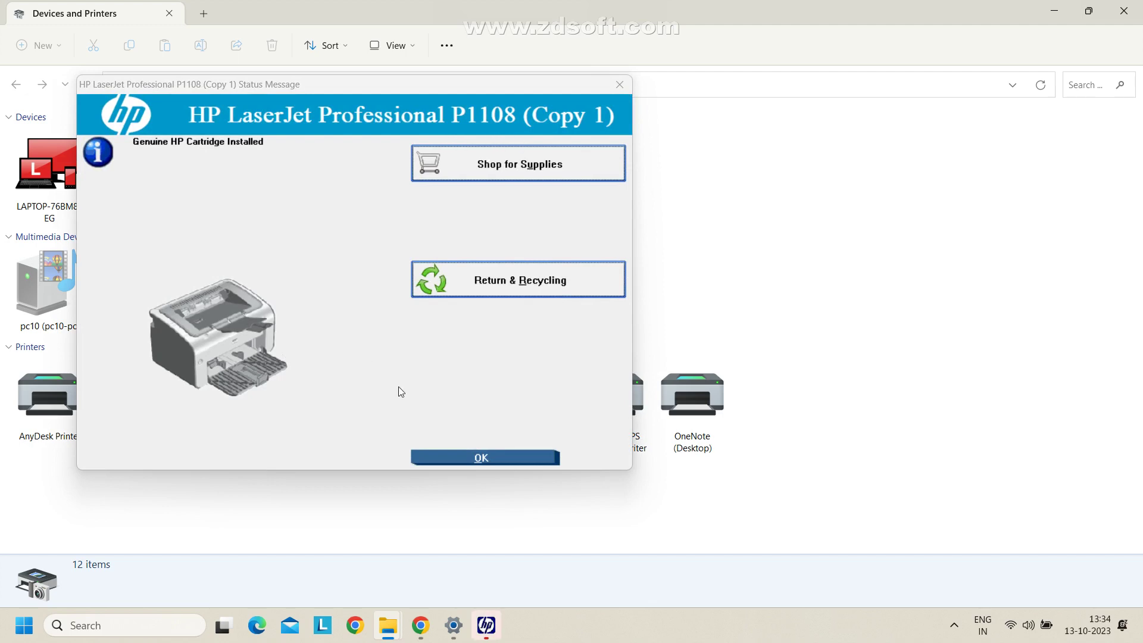
{"action": "left_click", "coordinate": [449, 456]}
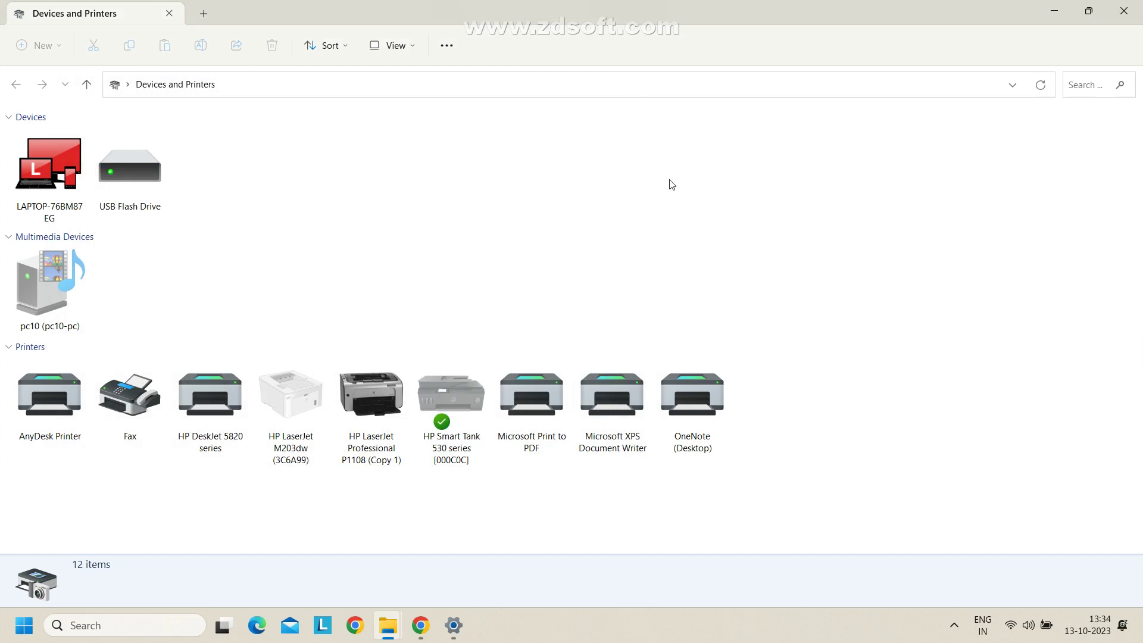
{"action": "left_click", "coordinate": [1042, 92]}
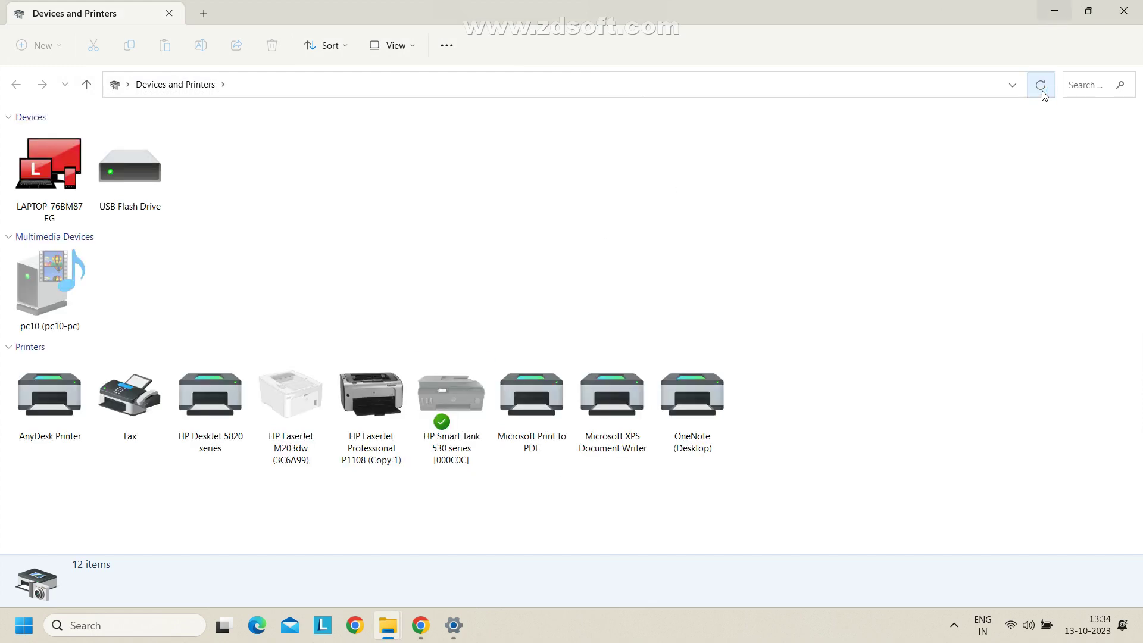
Check the print queue of the HP LaserJet Professional P1108 (Copy 1) and close the queue window.
{"action": "left_click", "coordinate": [376, 407]}
{"action": "right_click", "coordinate": [376, 403]}
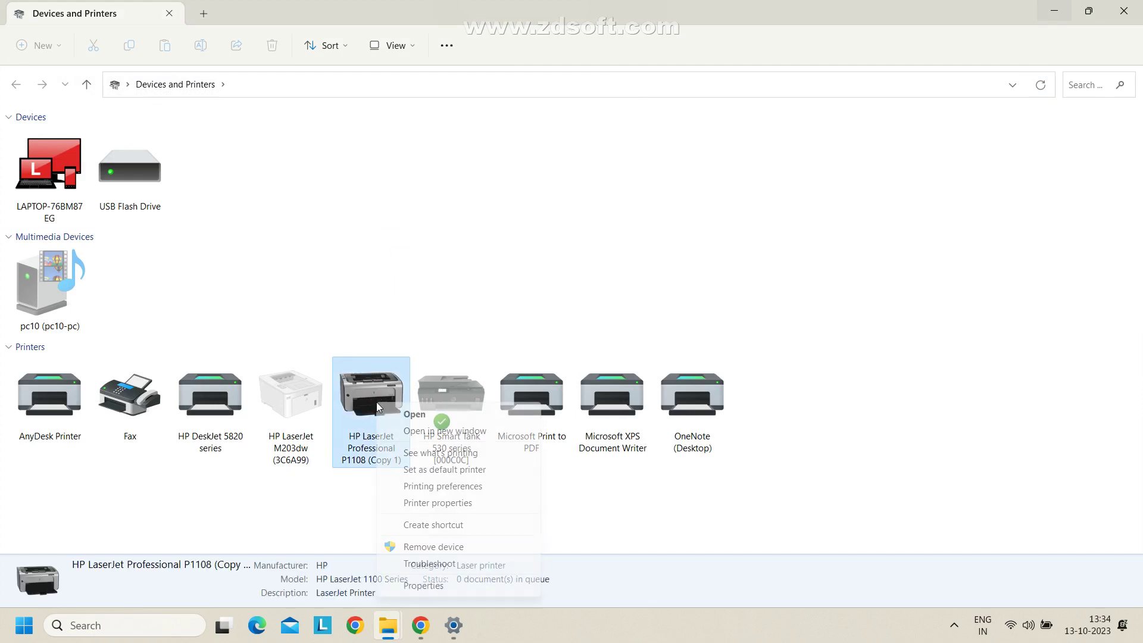
{"action": "left_click", "coordinate": [423, 454]}
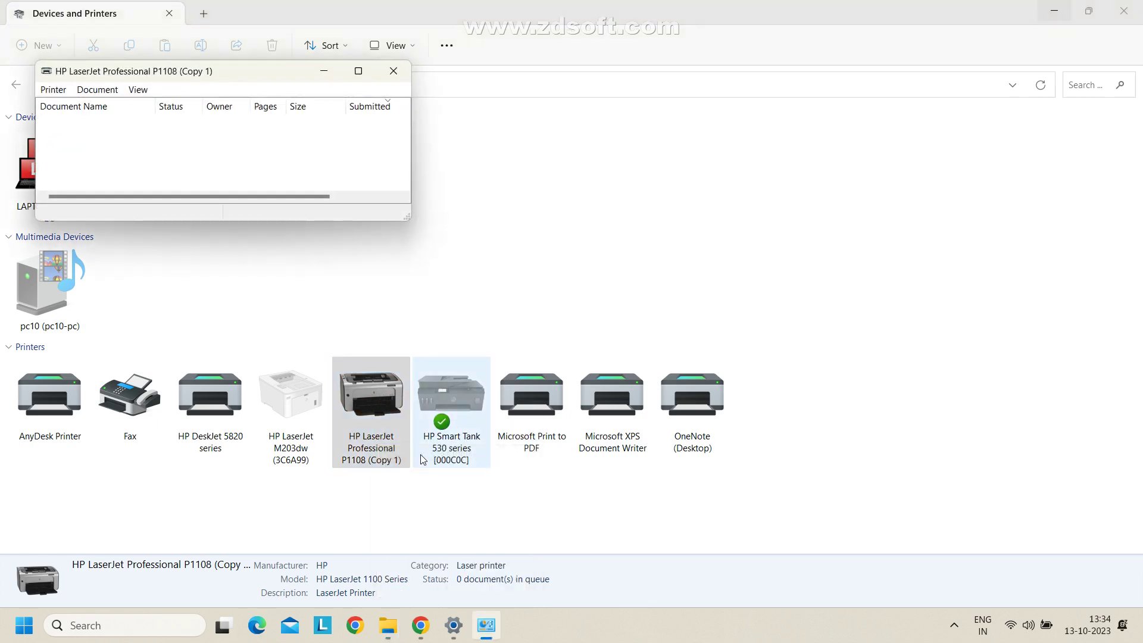
{"action": "left_click", "coordinate": [393, 70]}
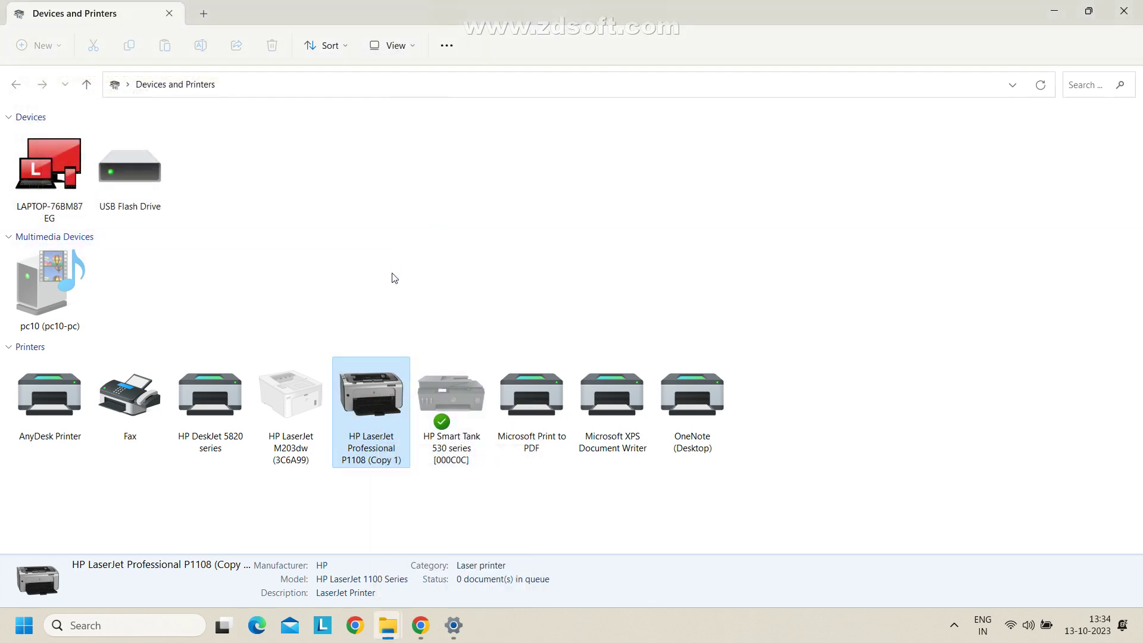
Set the HP LaserJet Professional P1108 (Copy 1) as default printer and print a test page from its printer properties.
{"action": "right_click", "coordinate": [377, 418]}
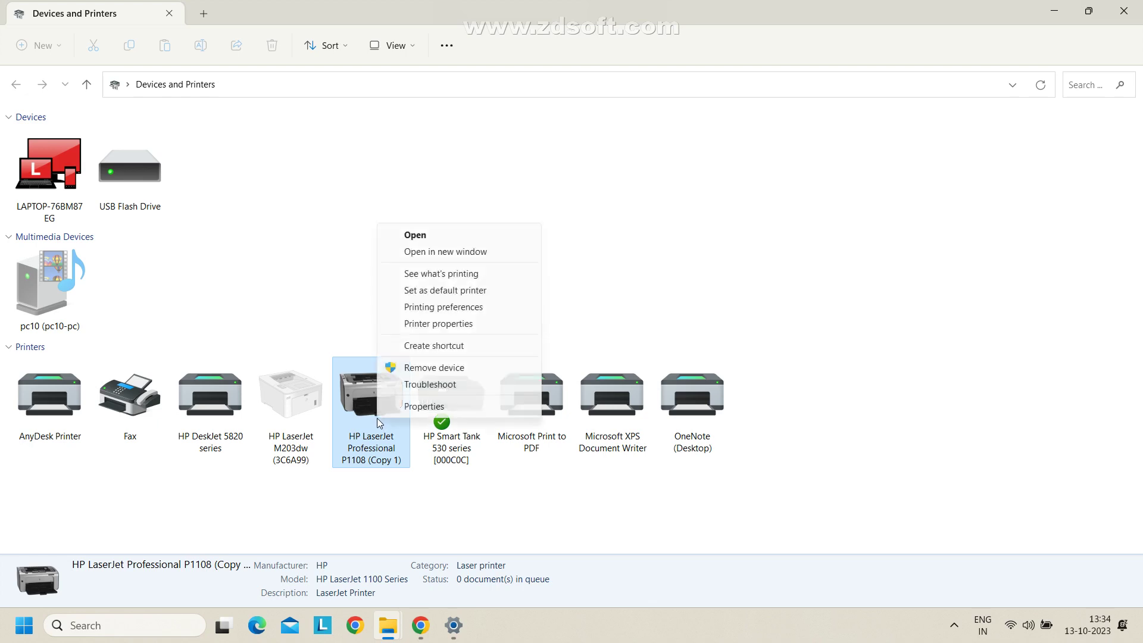
{"action": "left_click", "coordinate": [452, 290]}
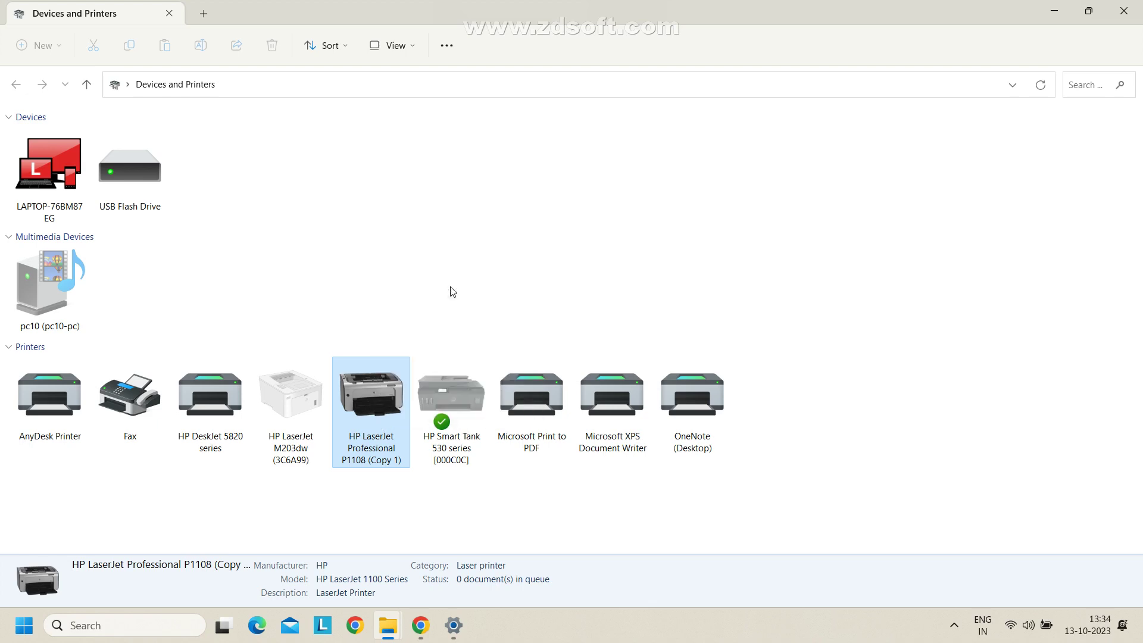
{"action": "right_click", "coordinate": [399, 455]}
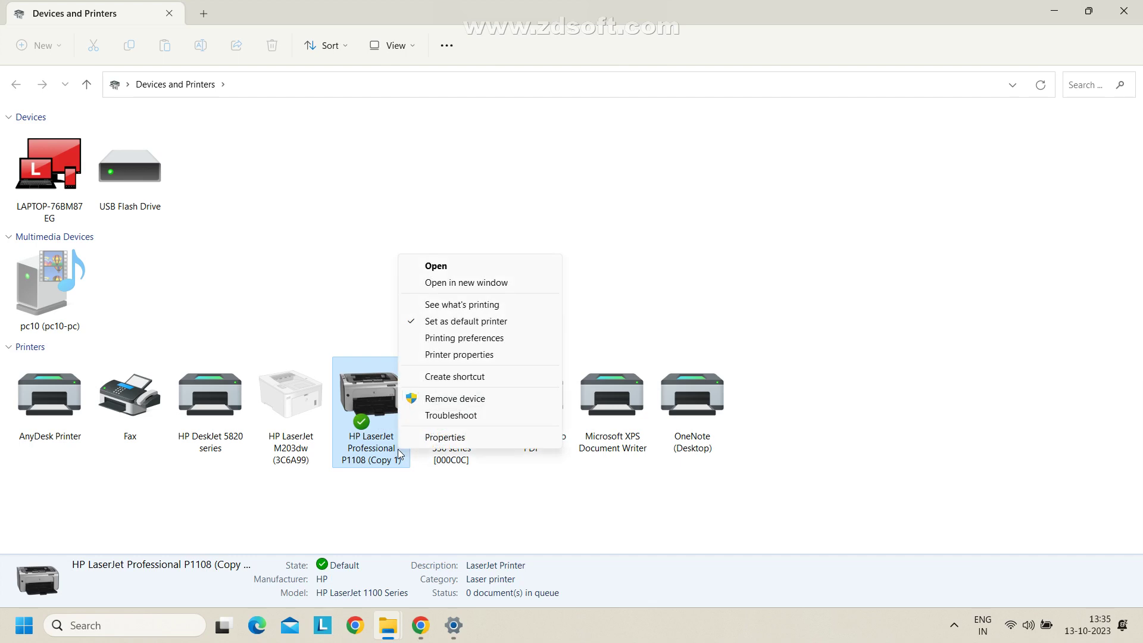
{"action": "left_click", "coordinate": [464, 356]}
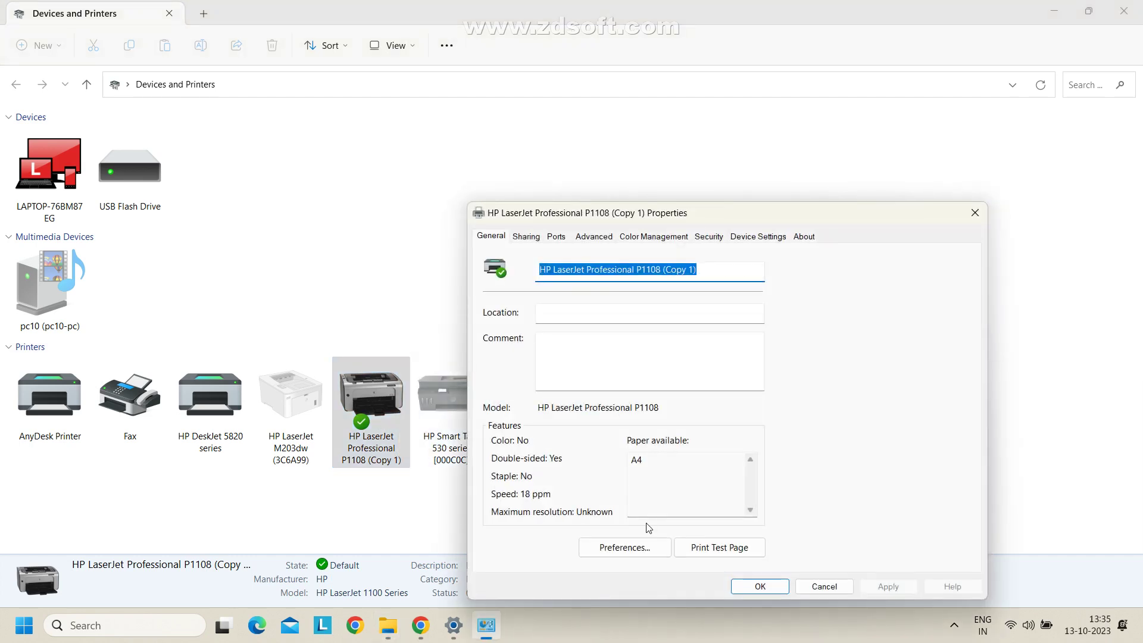
{"action": "left_click", "coordinate": [708, 552]}
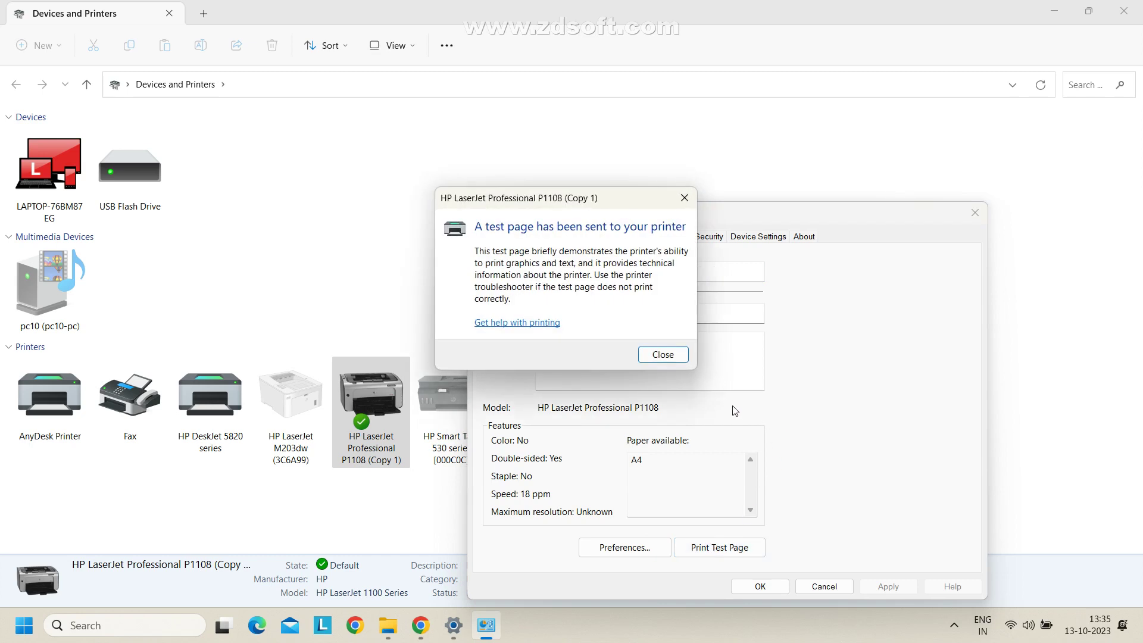
{"action": "left_click", "coordinate": [663, 355]}
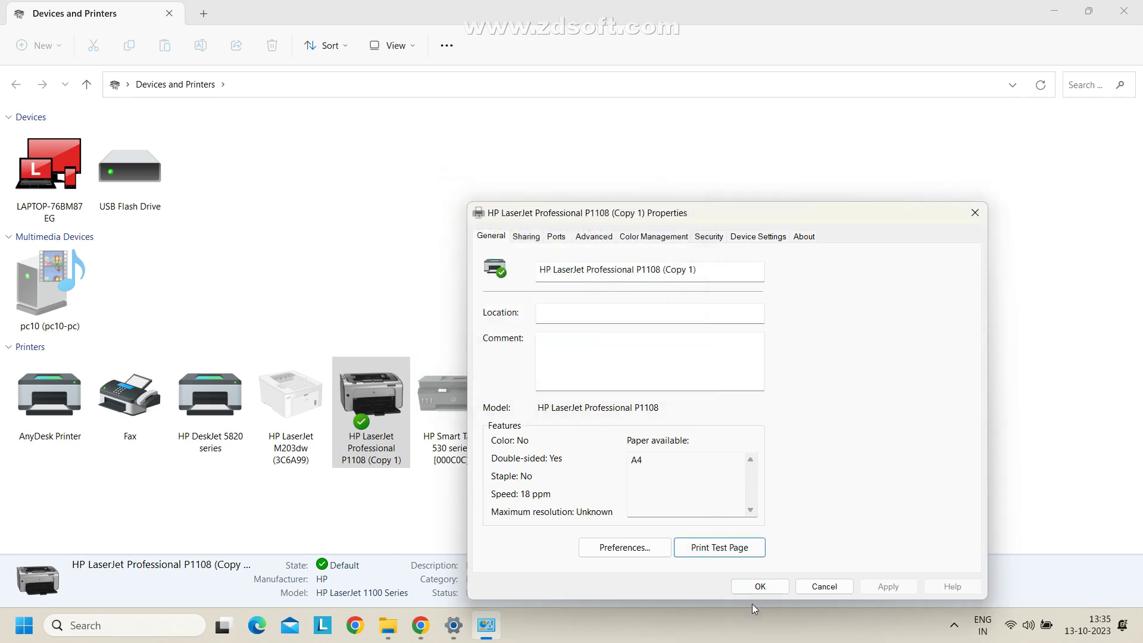
{"action": "left_click", "coordinate": [761, 587]}
Look at the P1108's print queue again after the test print and close the queue window.
{"action": "right_click", "coordinate": [379, 398]}
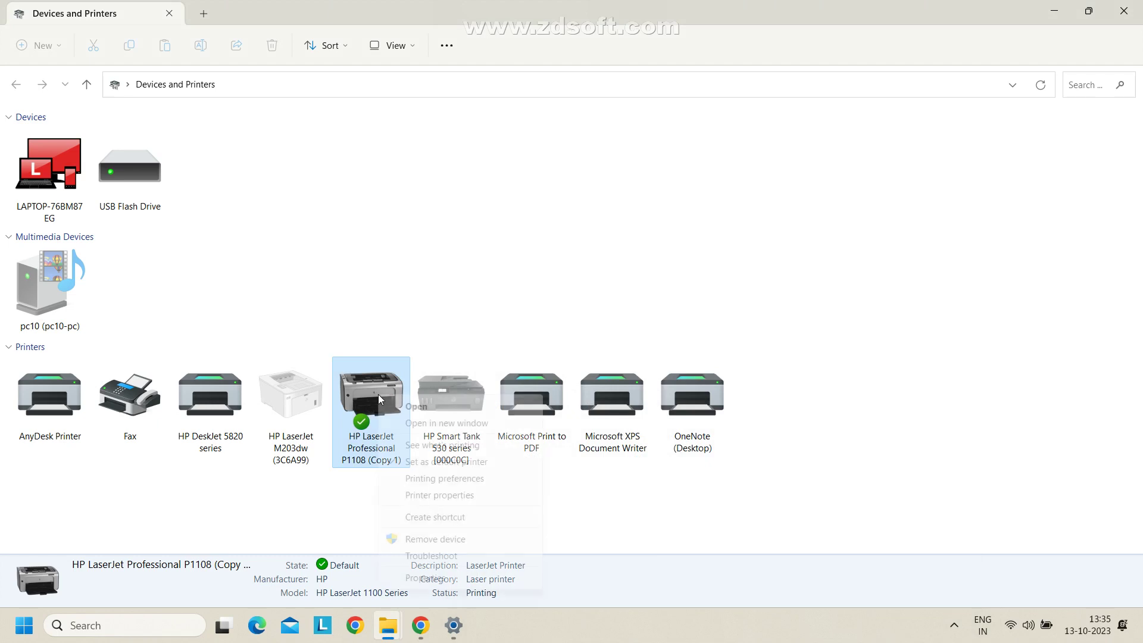
{"action": "left_click", "coordinate": [411, 447]}
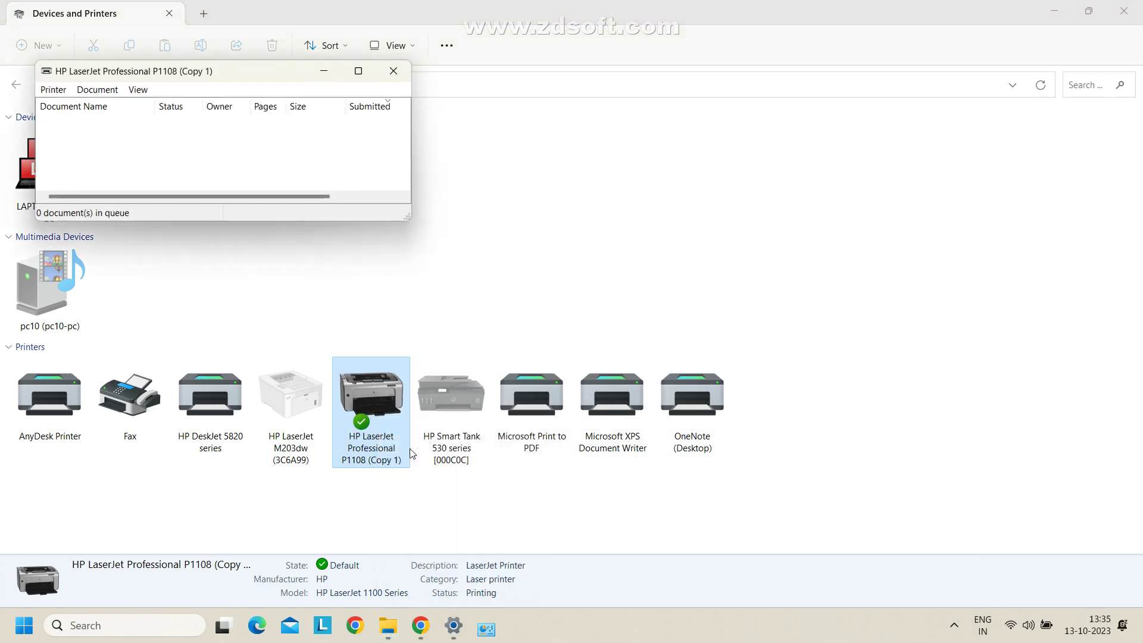
{"action": "left_click", "coordinate": [394, 71]}
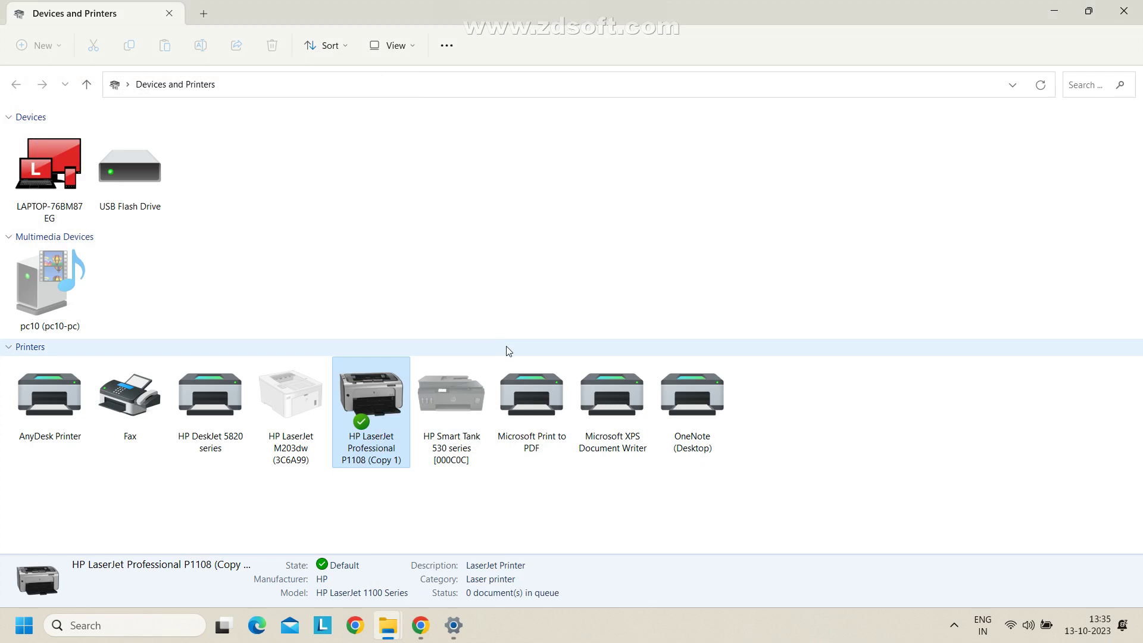
{"action": "left_click", "coordinate": [728, 635]}
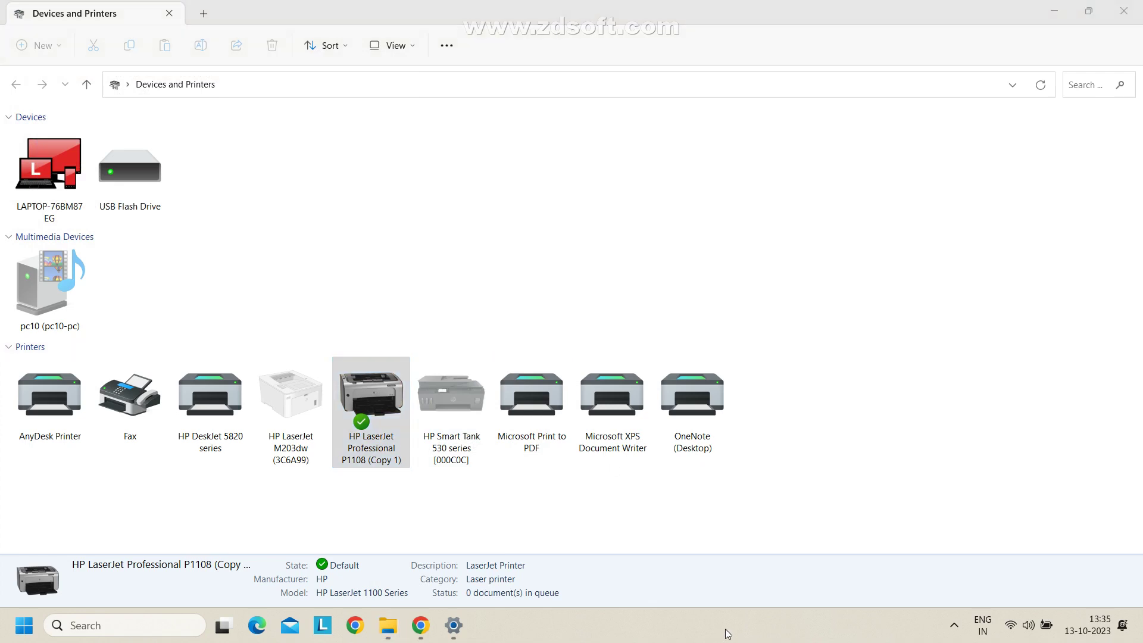
{"action": "key", "text": "Print"}
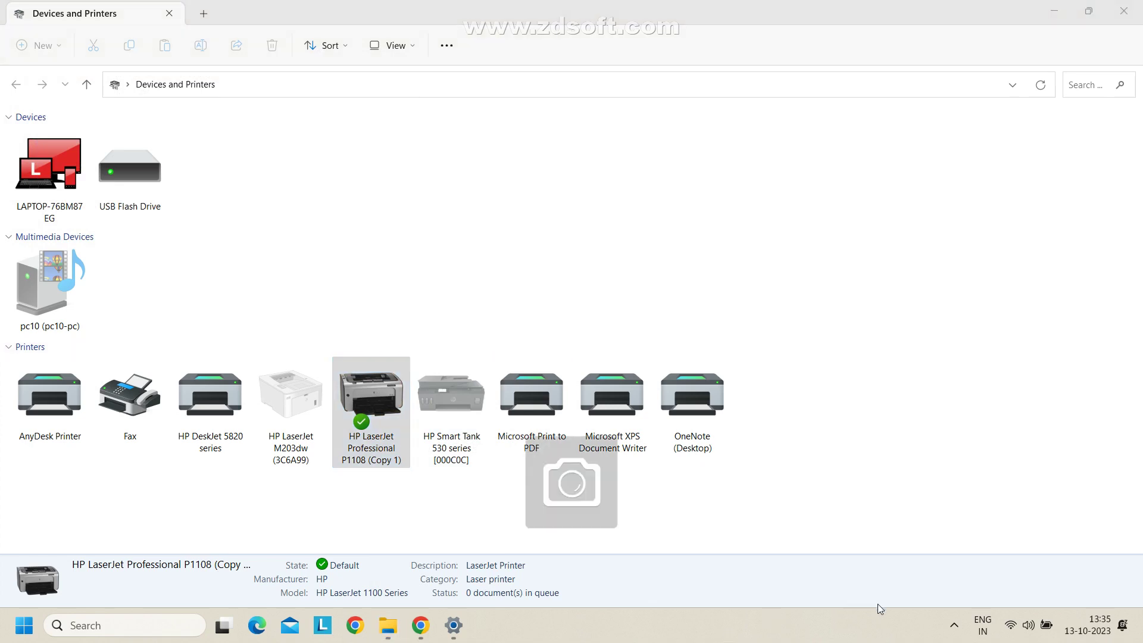
{"action": "left_click", "coordinate": [956, 633]}
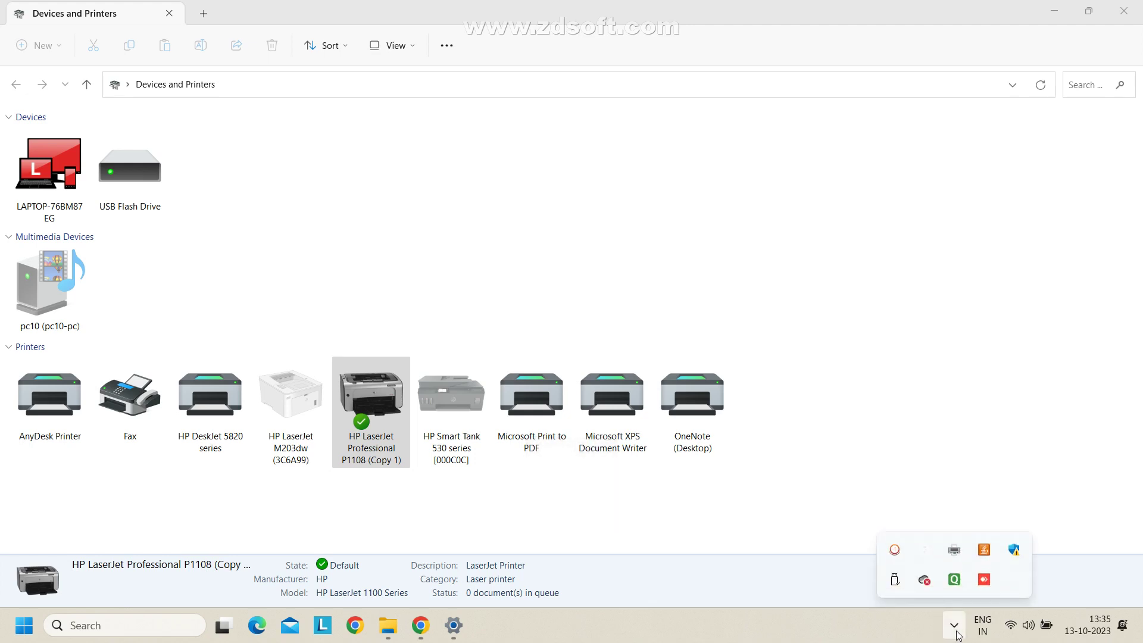